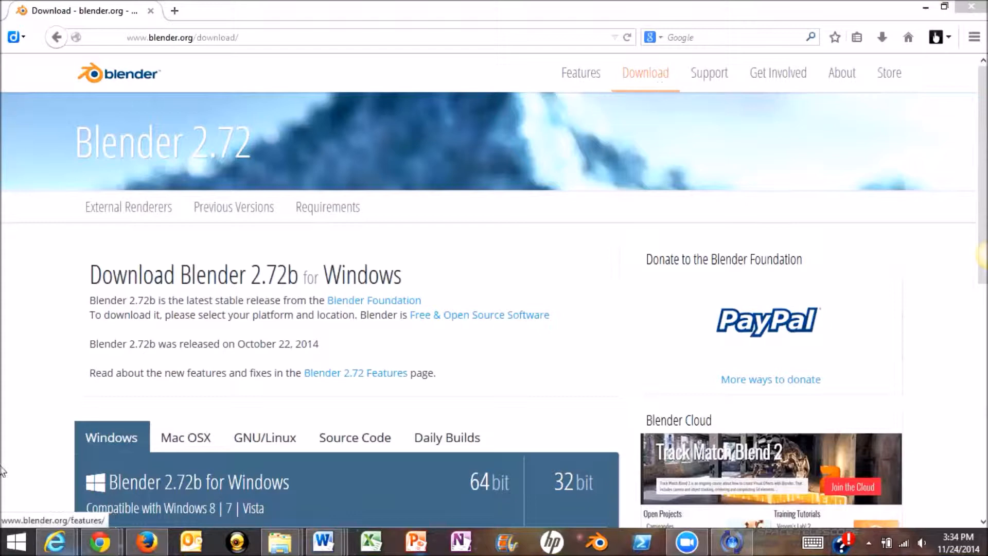
Review the Windows download options and the installation notes on the Blender download page
left_click(23, 350)
scroll(25, 350, "down", 5)
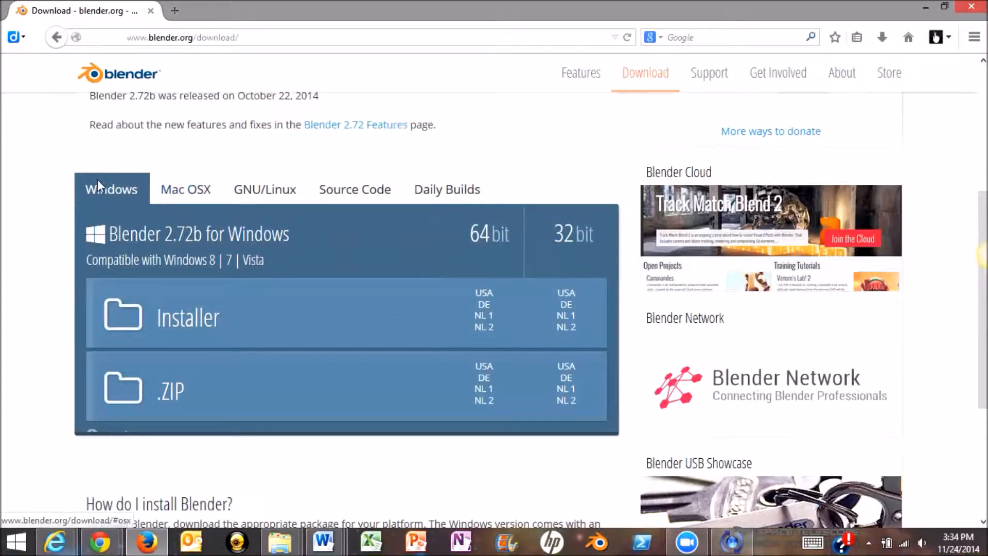
scroll(2, 245, "down", 4)
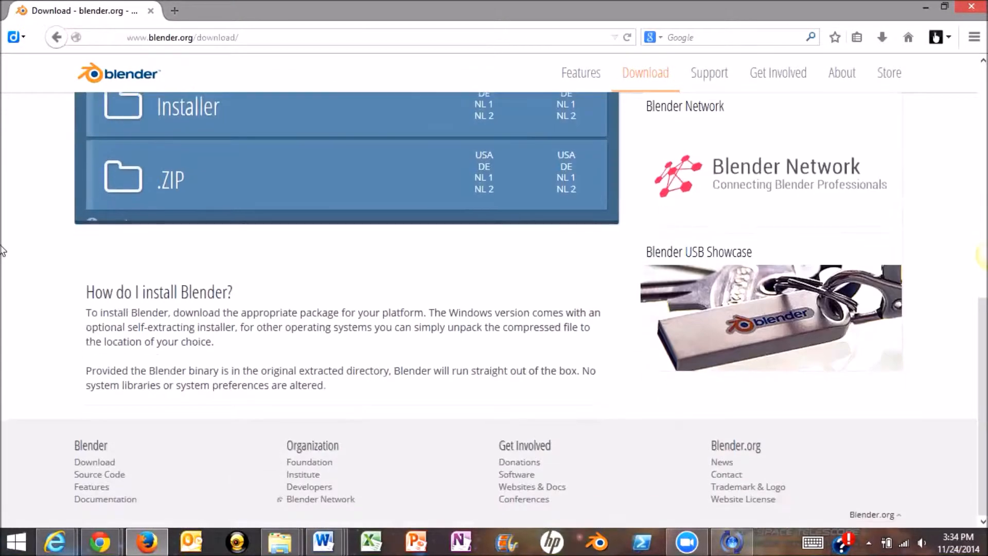
scroll(3, 244, "up", 3)
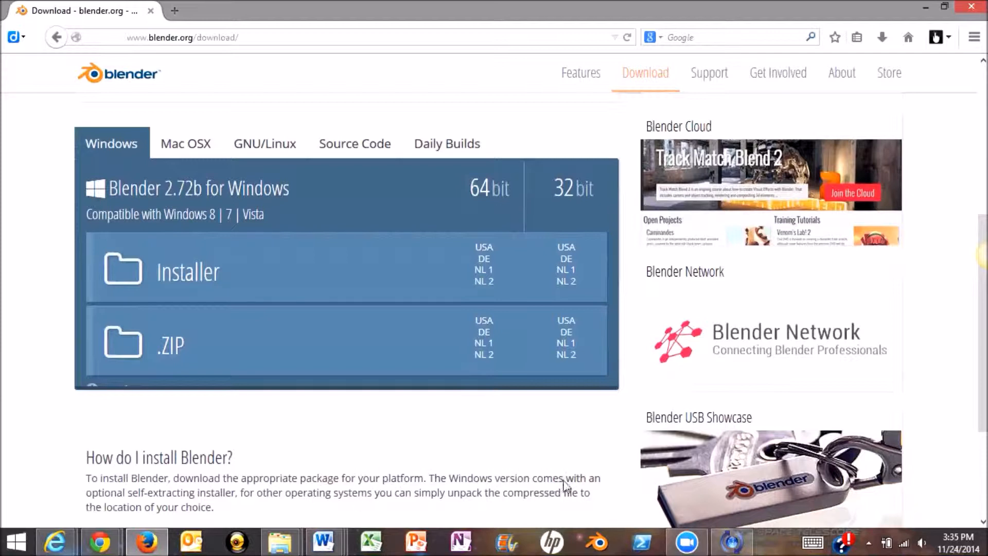
Switch to Blender and dismiss the splash screen to reach the default cube scene
left_click(598, 541)
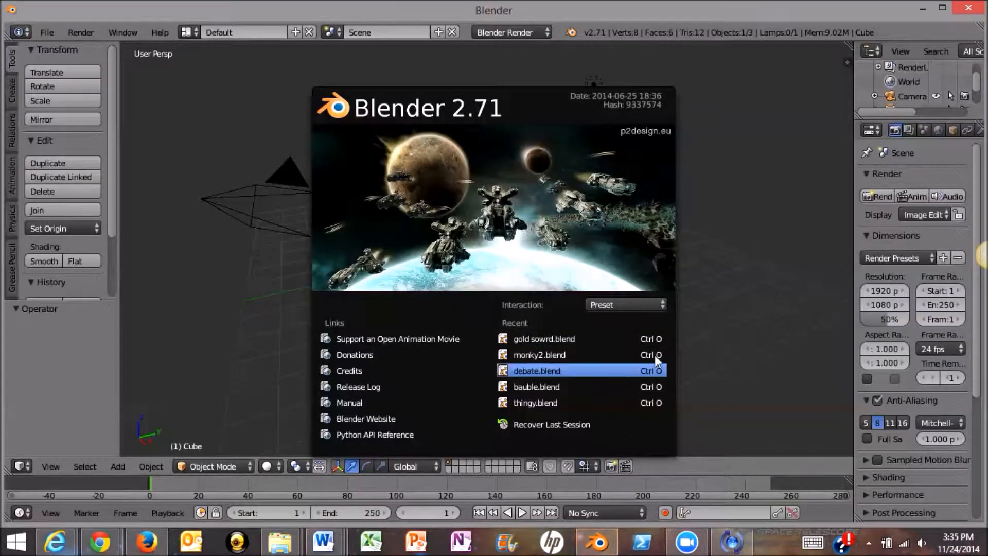
left_click(711, 323)
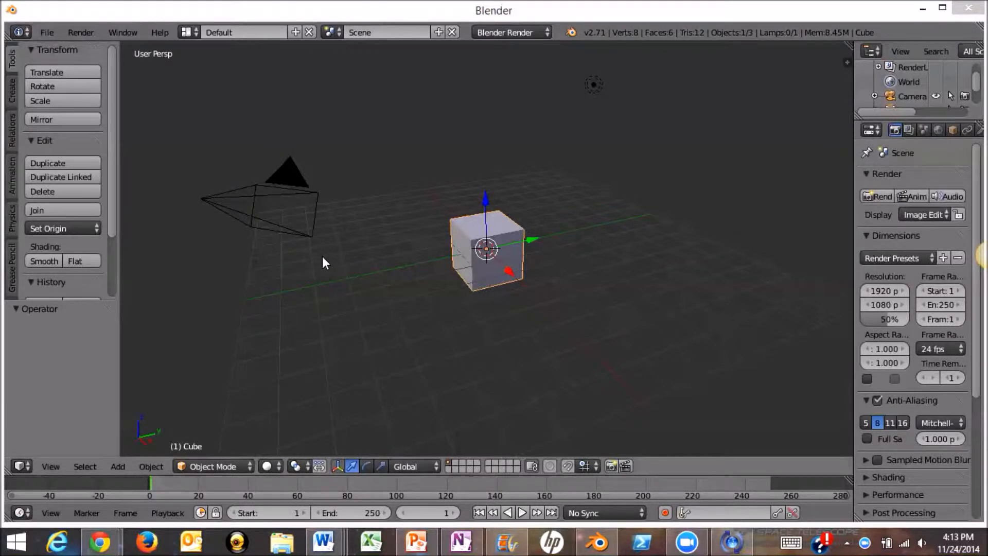
middle_click_drag(406, 261, 499, 269)
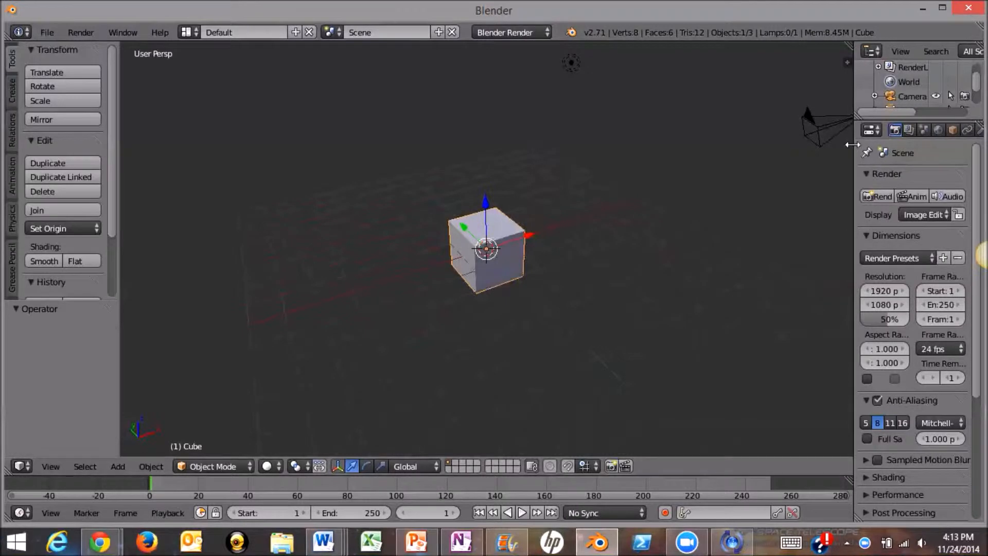
Widen the properties area and set the render engine to Cycles Render
left_click_drag(855, 147, 771, 139)
left_click(521, 33)
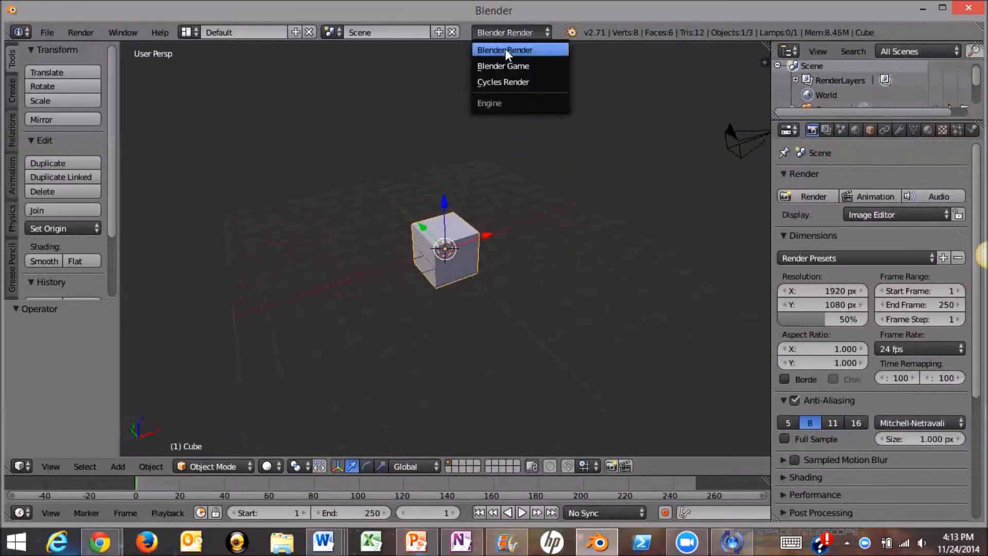
left_click(502, 79)
scroll(426, 311, "up", 4)
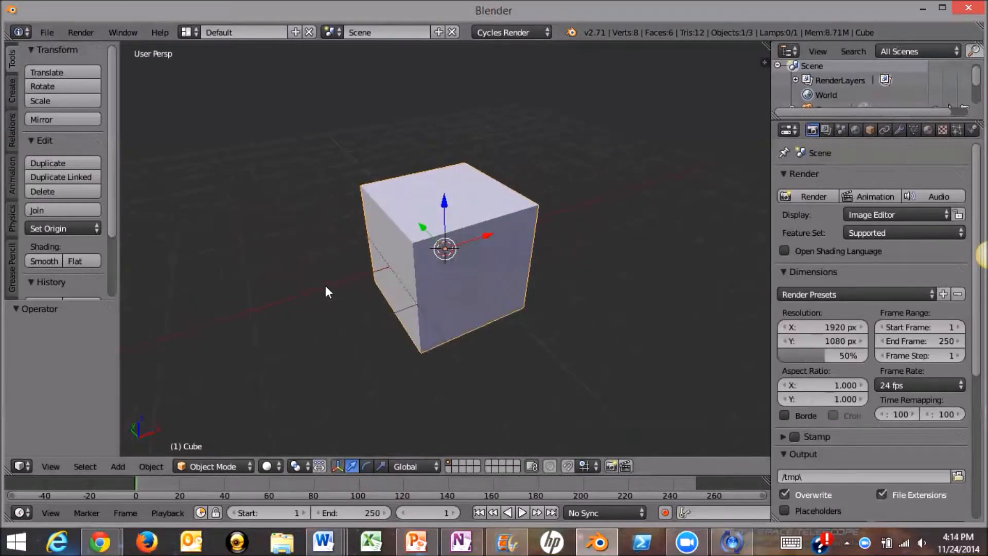
middle_click_drag(312, 247, 519, 261)
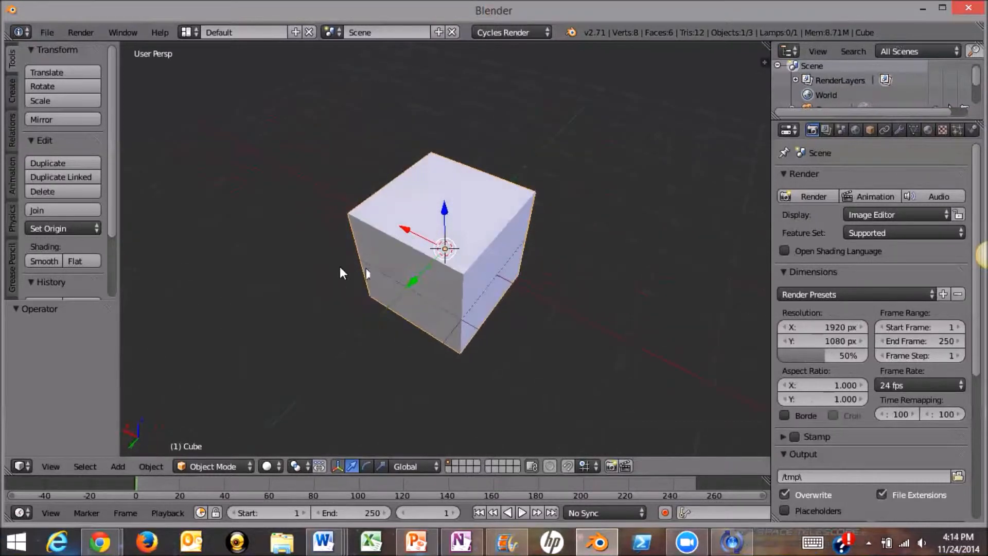
middle_click_drag(255, 262, 576, 263)
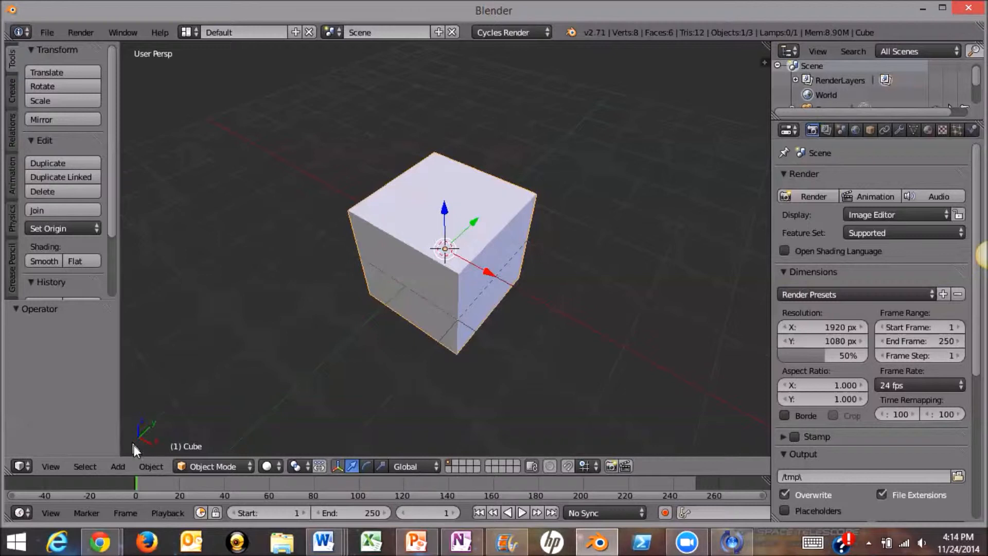
left_click(113, 462)
middle_click_drag(488, 249, 322, 286)
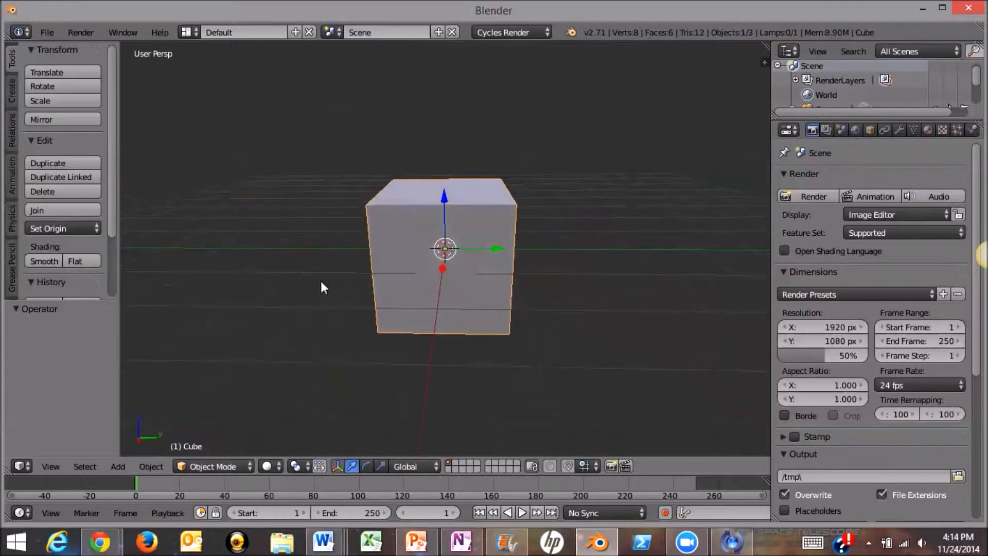
Delete the cube's top face in Edit Mode using face selection, and return to Object Mode
left_click(207, 465)
left_click(208, 434)
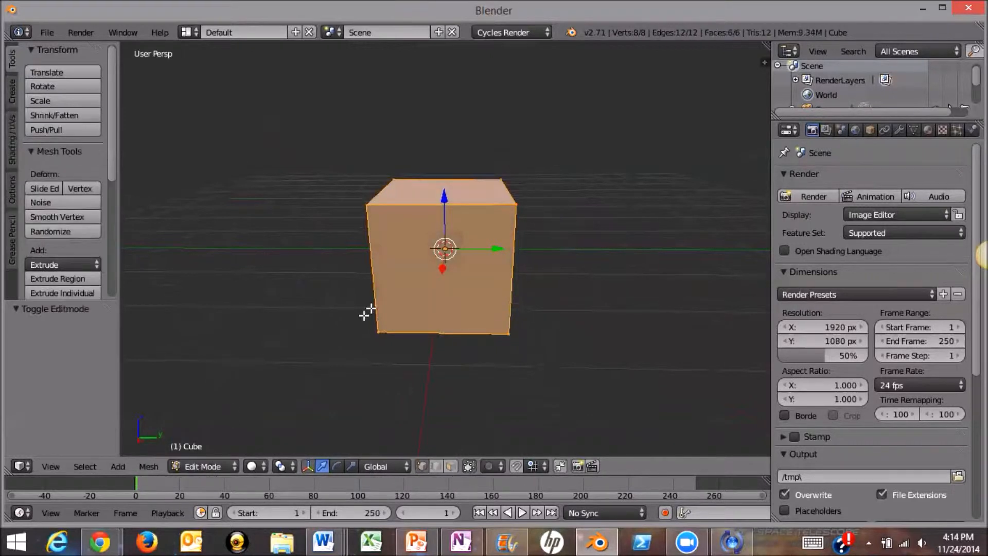
middle_click_drag(365, 314, 373, 386)
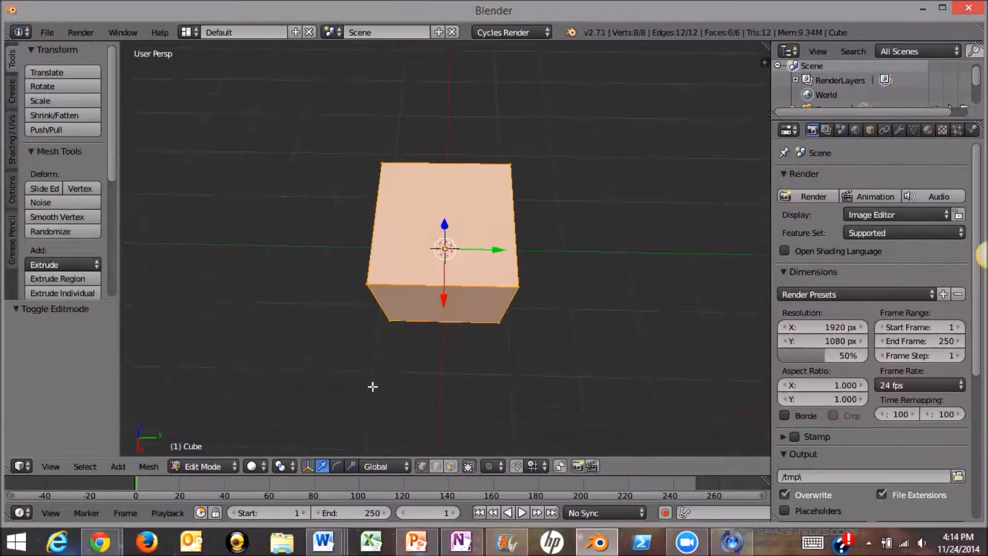
left_click(450, 466)
right_click(424, 221)
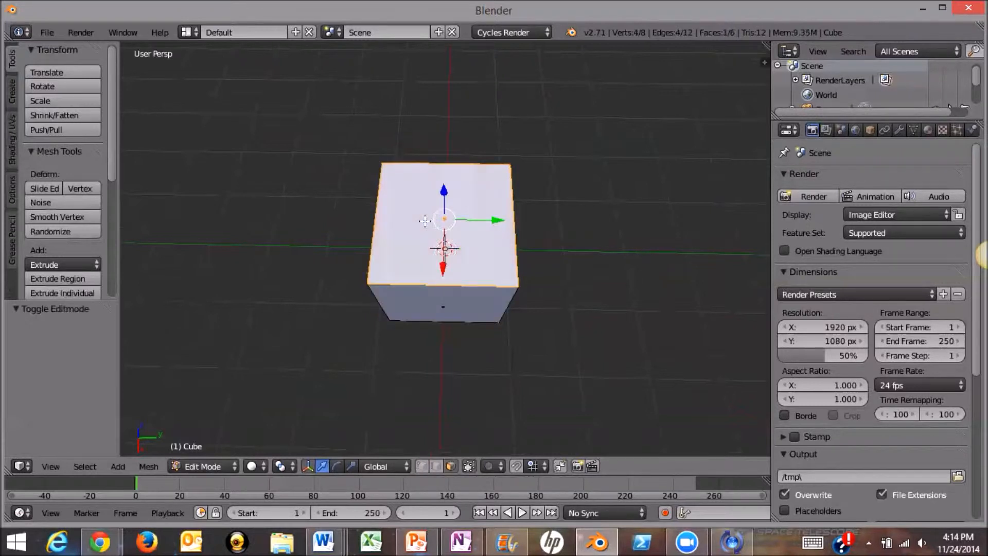
key("x")
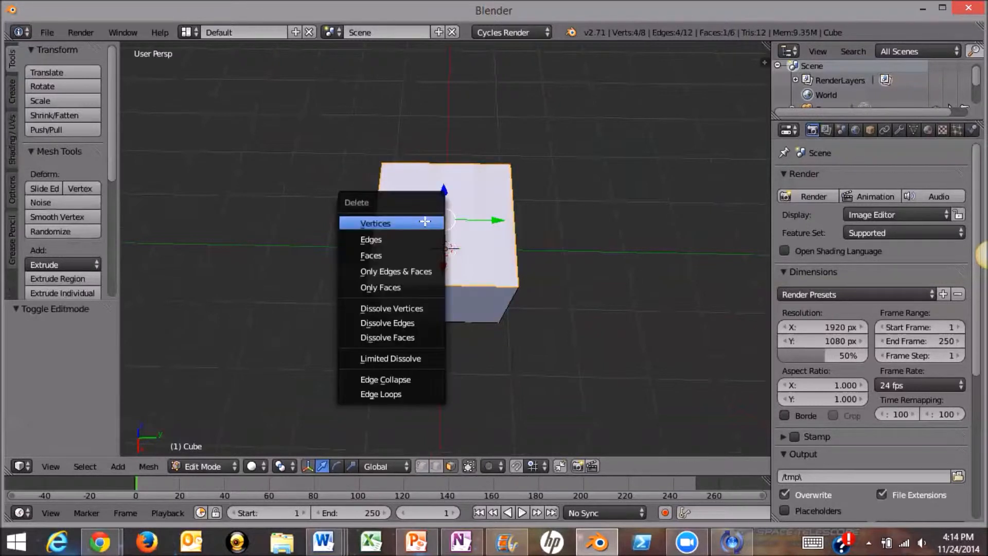
left_click(412, 251)
left_click(192, 462)
left_click(200, 446)
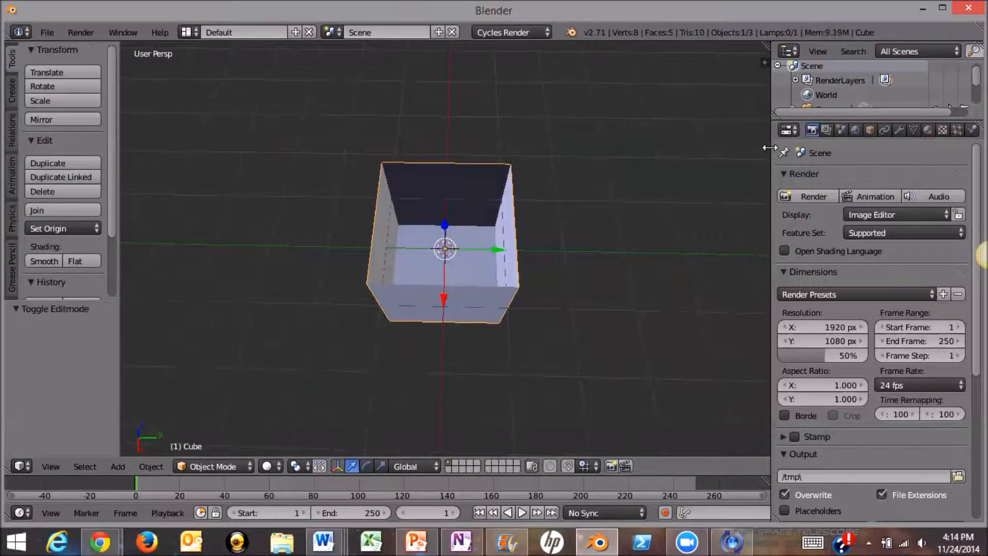
Add a Solidify modifier to the open-topped cube
left_click_drag(770, 147, 747, 149)
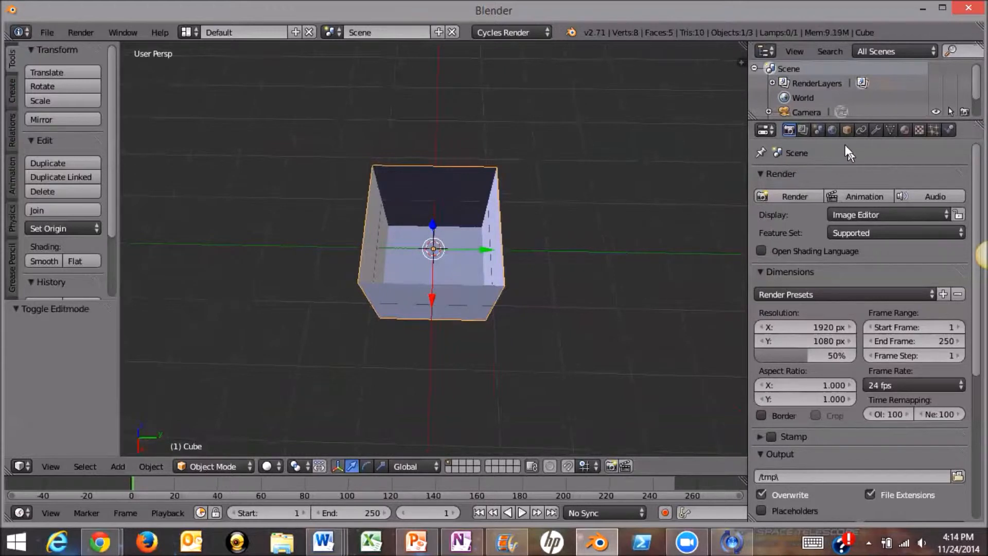
left_click(875, 131)
left_click(807, 179)
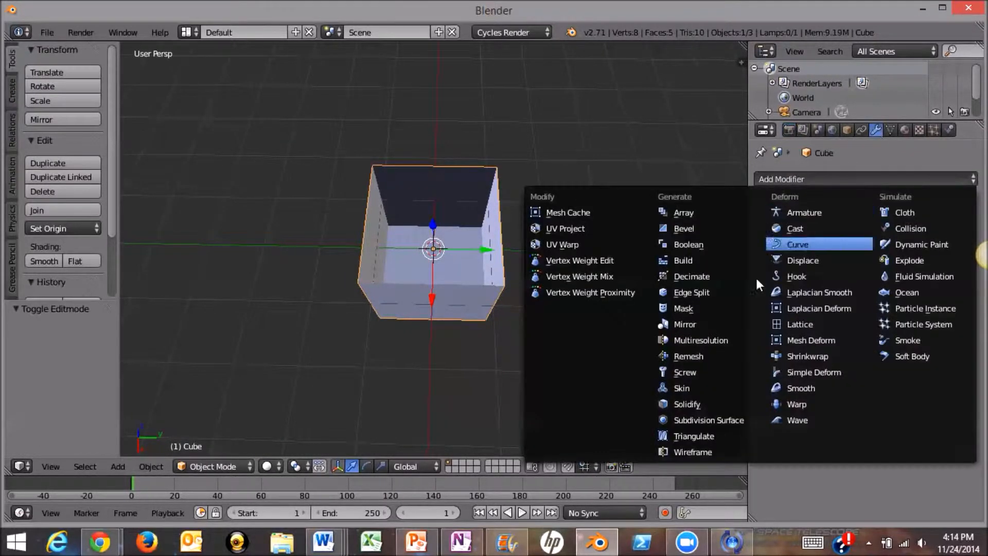
left_click(687, 404)
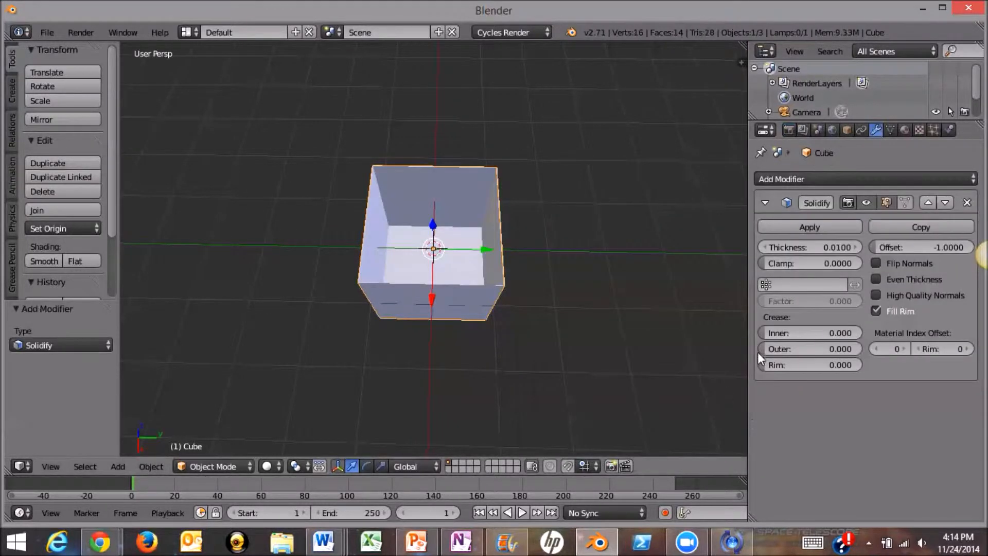
Set the Solidify modifier's thickness to 0.5
left_click(829, 251)
key("BackSpace")
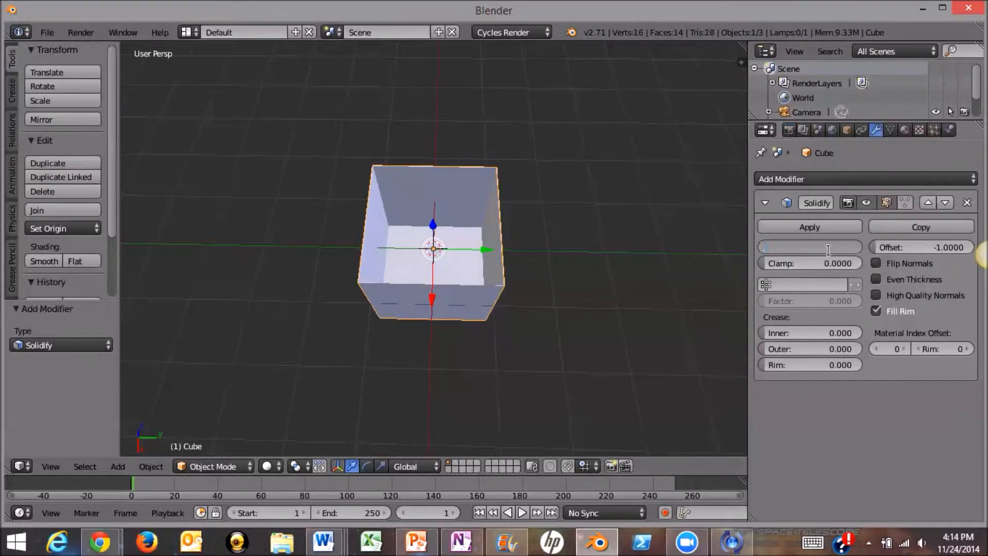
key("Return")
Set the Solidify modifier's thickness to 0.05 for thin box walls
left_click(828, 250)
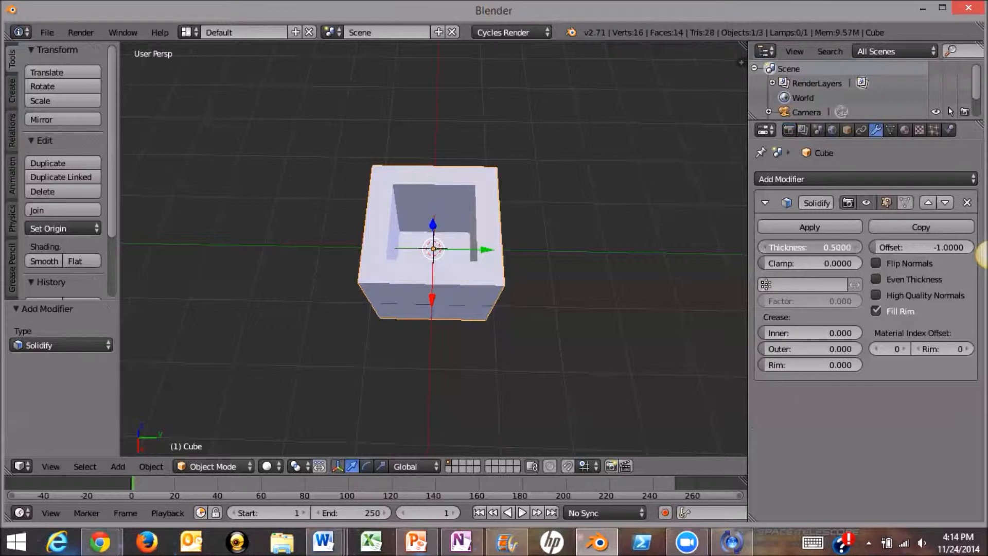
key("BackSpace")
type(".05")
key("Return")
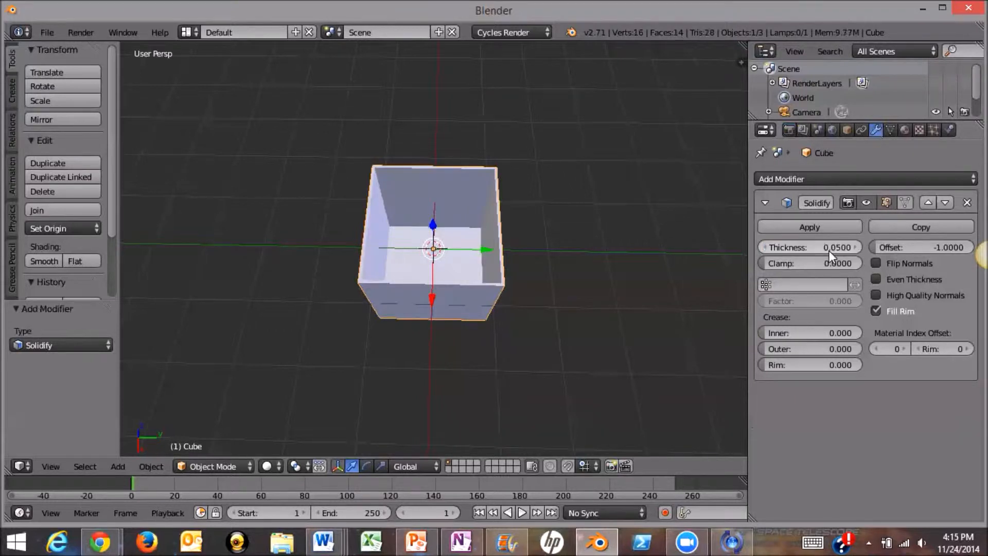
scroll(470, 285, "up", 3)
scroll(472, 280, "up", 4)
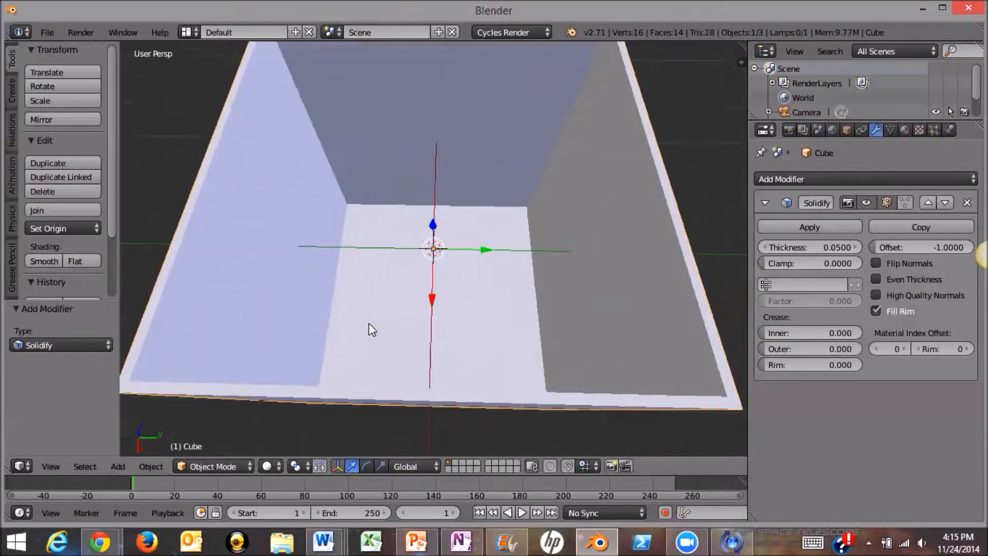
middle_click_drag(419, 313, 498, 270)
scroll(498, 270, "down", 5)
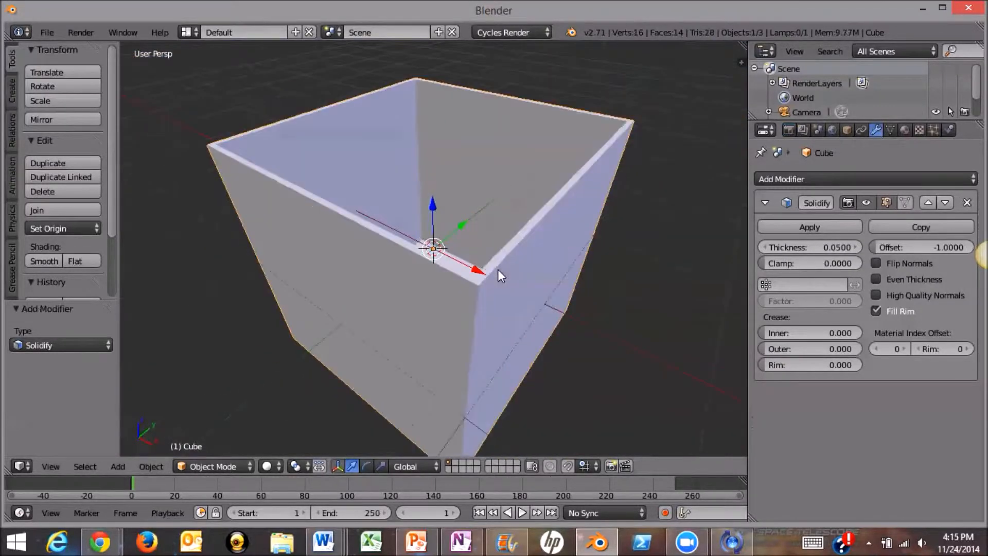
middle_click_drag(425, 276, 384, 289)
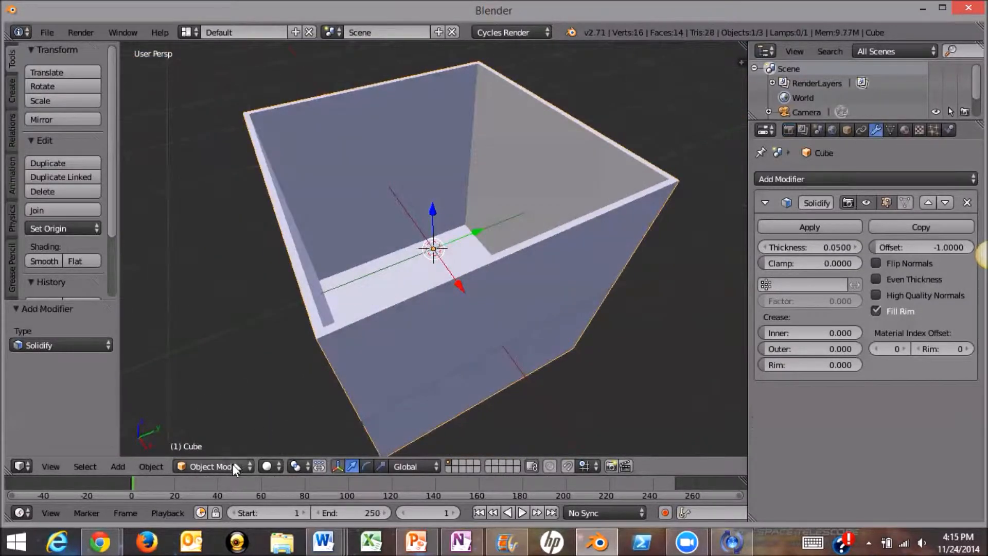
middle_click_drag(455, 287, 428, 324)
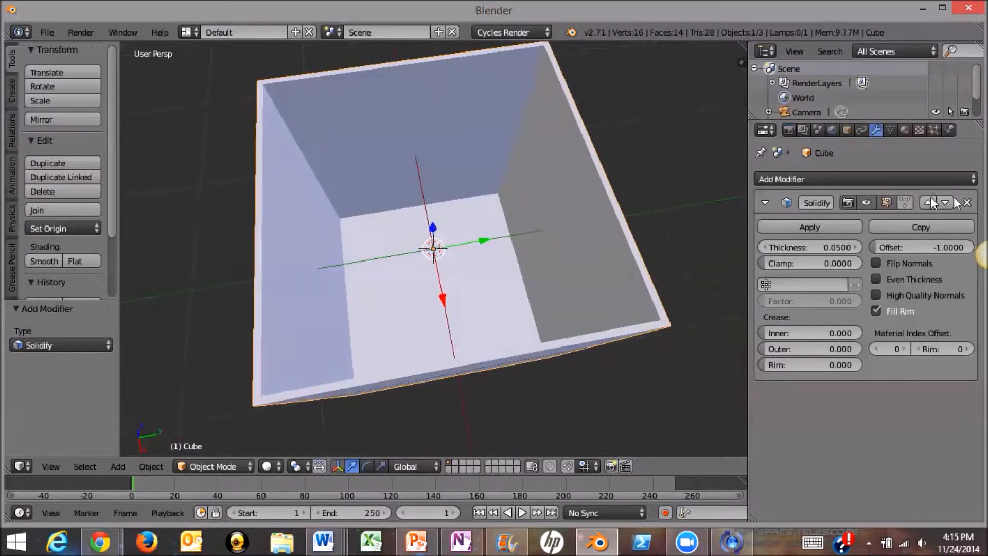
Enable nodes on the box's material, show its preview, and set the Diffuse BSDF color to bright green
left_click(906, 130)
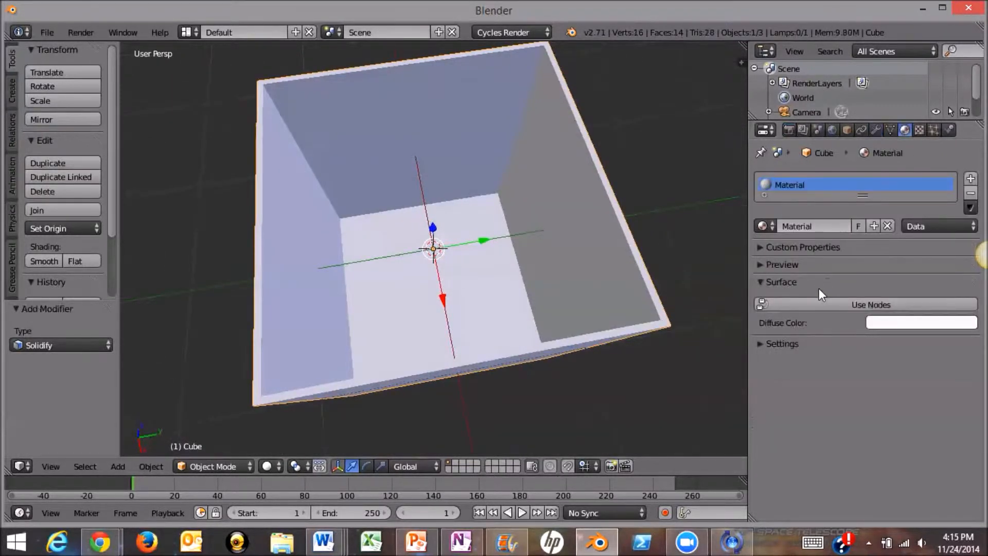
left_click(788, 303)
left_click(767, 264)
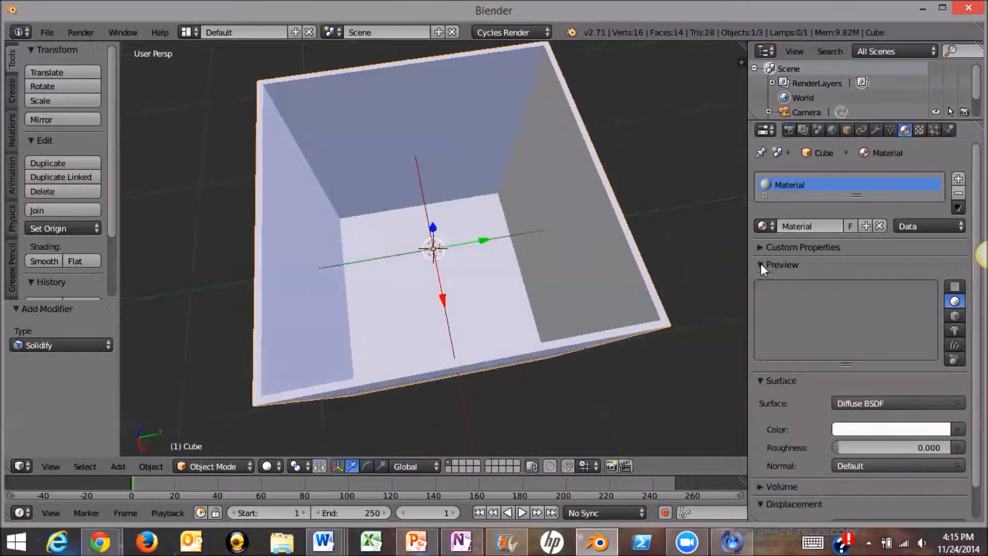
left_click(869, 429)
left_click_drag(878, 280, 826, 252)
scroll(848, 392, "down", 2)
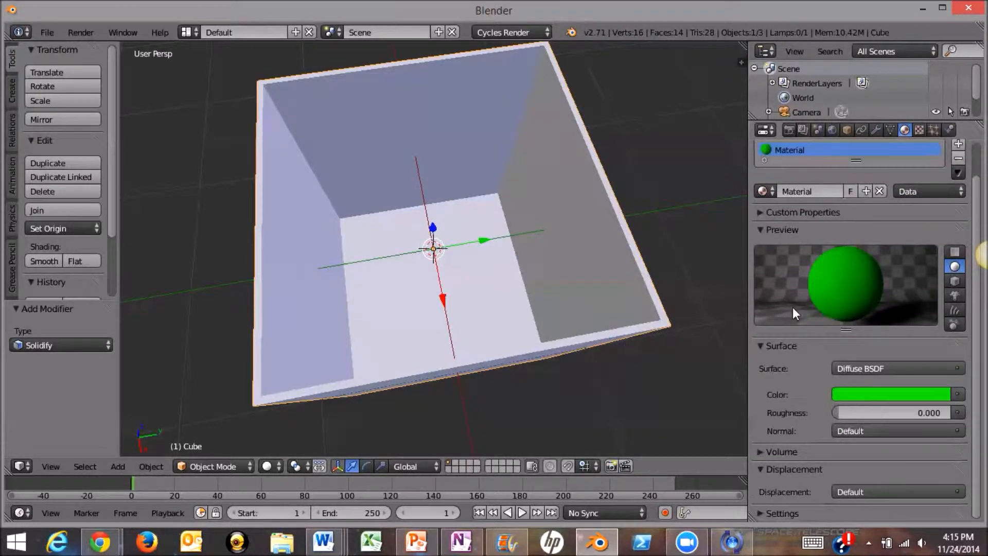
Set the material's viewport color to bright green to match its surface color
middle_click_drag(298, 262, 350, 309)
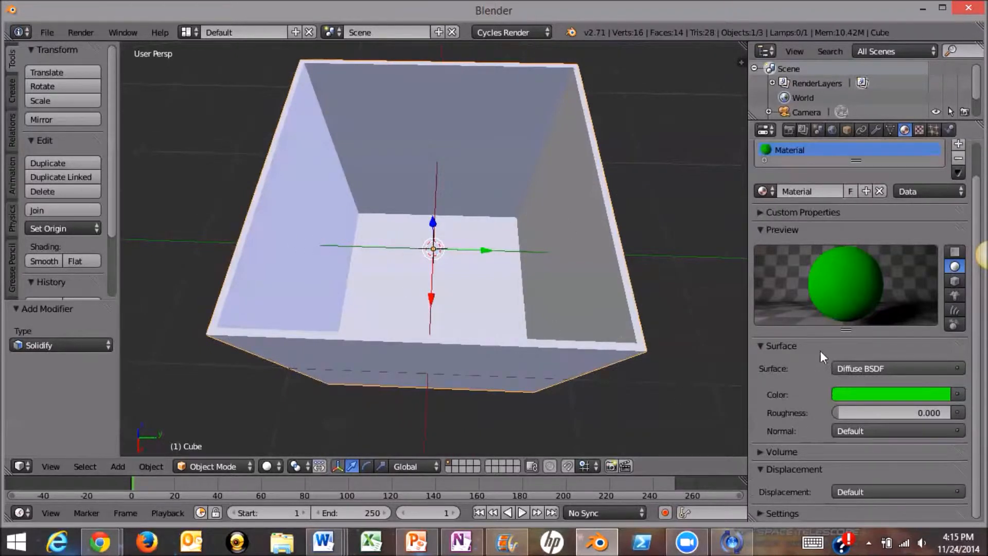
left_click(763, 513)
scroll(795, 448, "down", 4)
left_click(792, 462)
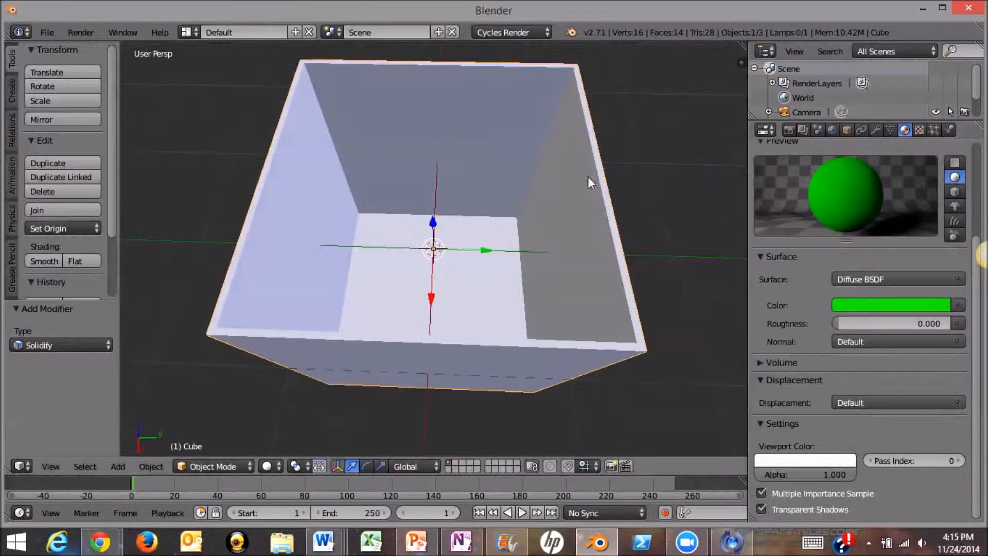
left_click(774, 459)
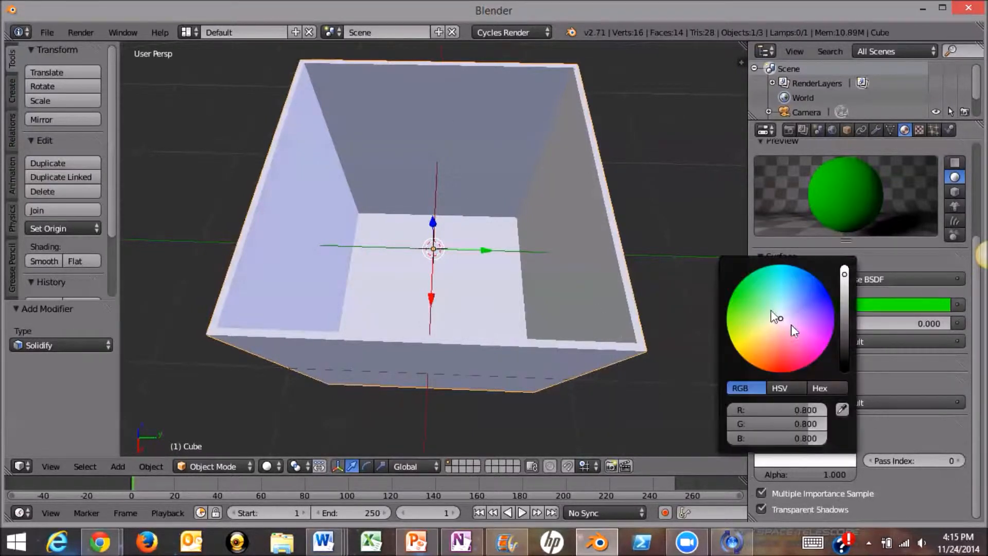
left_click_drag(771, 311, 730, 296)
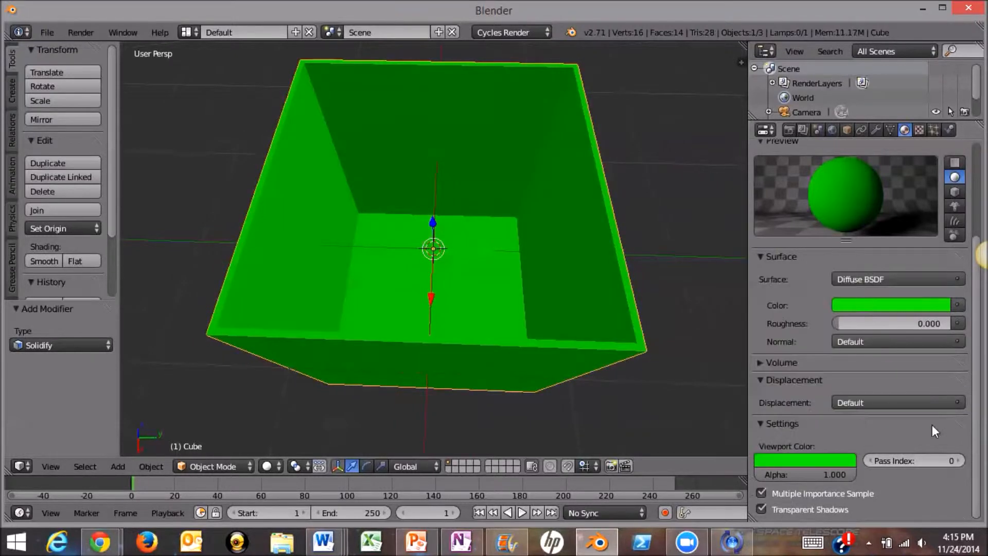
scroll(887, 295, "up", 3)
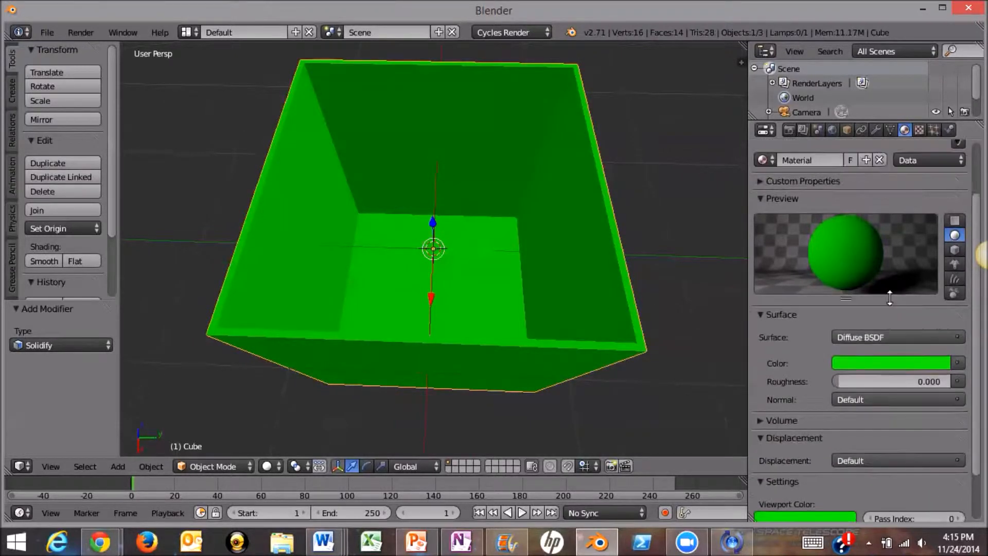
middle_click_drag(616, 292, 566, 273)
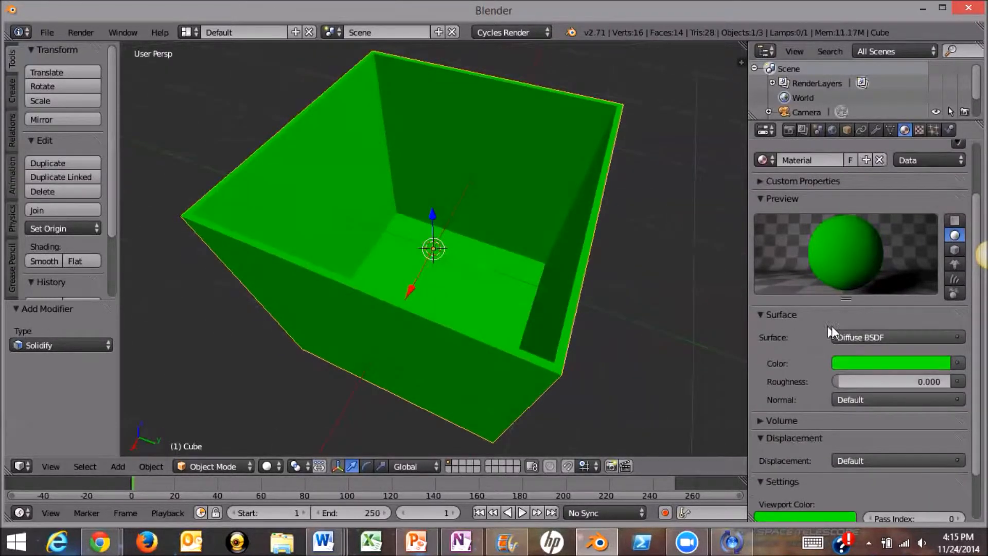
left_click(865, 336)
scroll(808, 44, "up", 1)
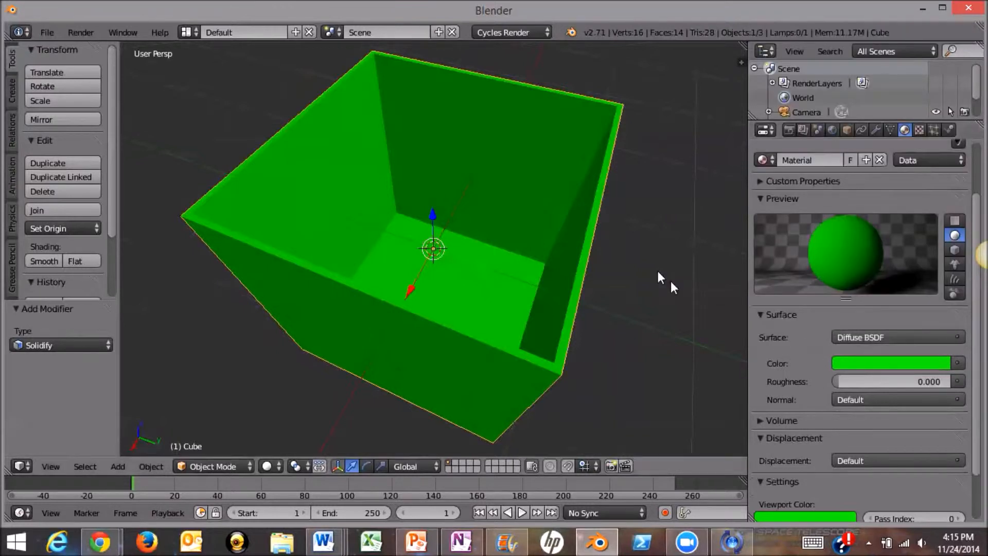
middle_click_drag(671, 281, 638, 261)
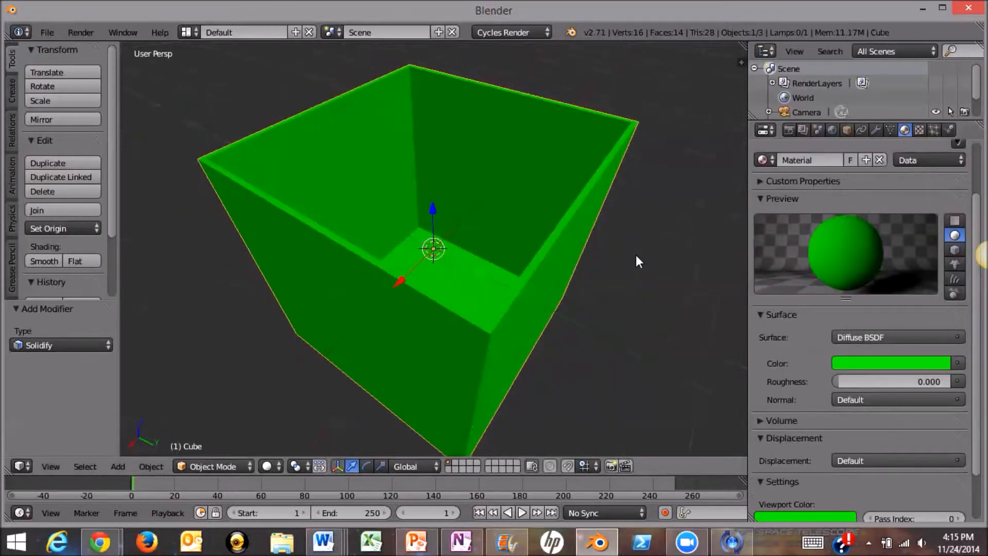
Place the 3D cursor just outside the box's far corner and add a plane mesh there
left_click(117, 467)
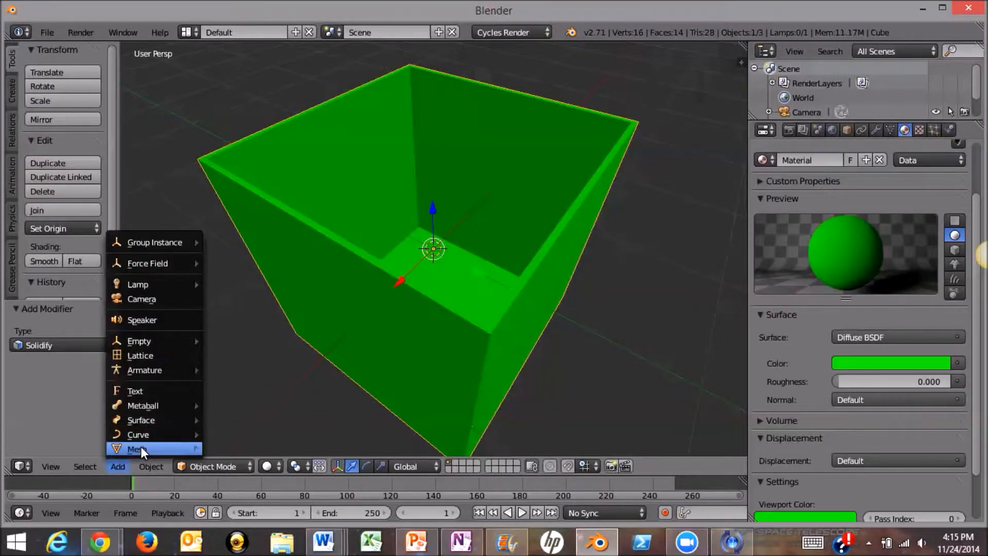
mouse_move(142, 446)
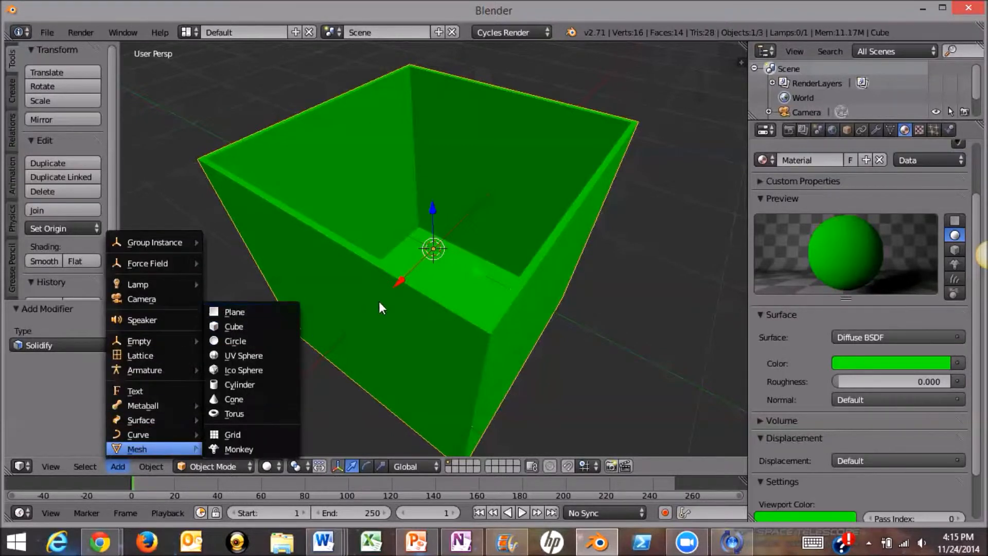
left_click(210, 133)
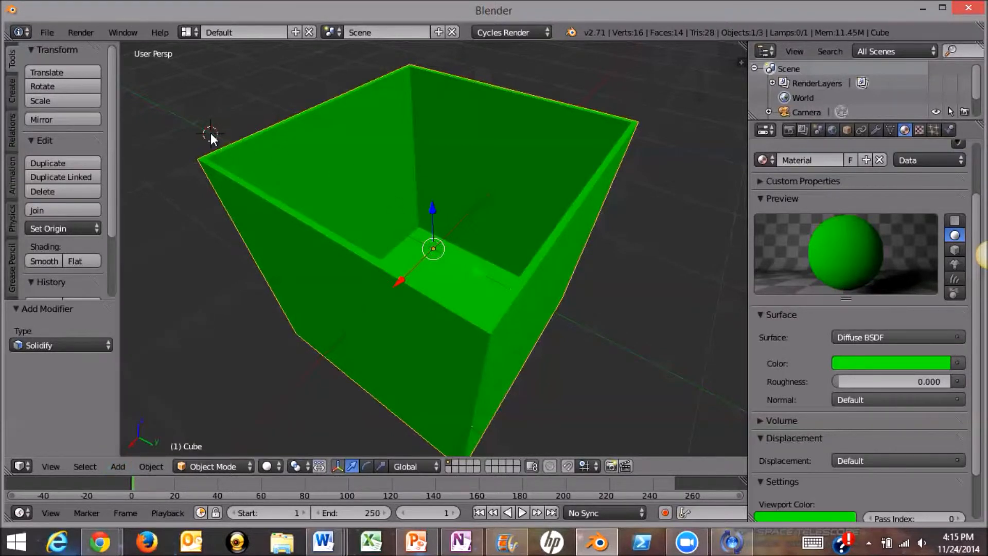
left_click(119, 466)
mouse_move(140, 450)
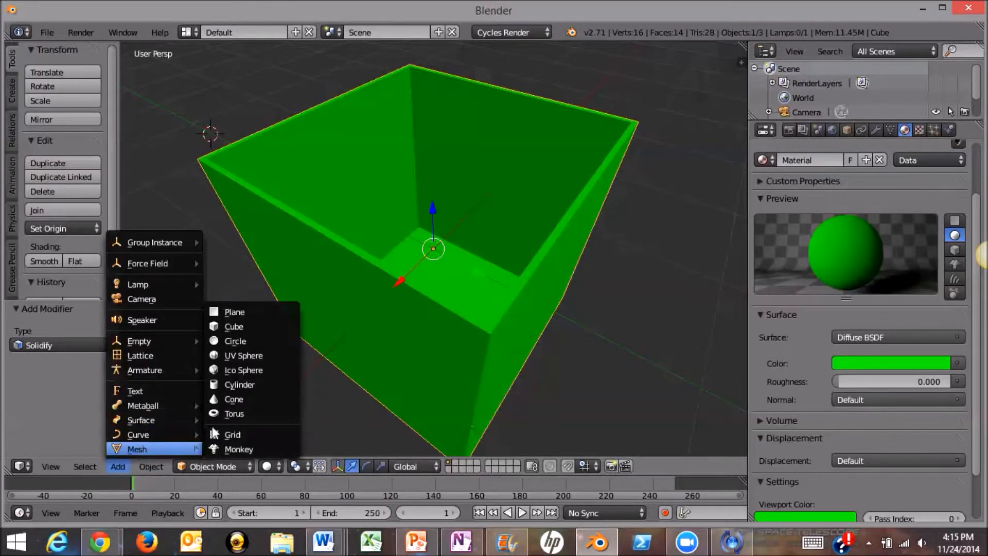
left_click(249, 311)
Move the plane underneath the green box, lowering it about 2.09 units along Z
mouse_move(298, 246)
middle_mouse_down()
mouse_move(350, 233)
mouse_move(302, 256)
middle_mouse_up()
left_click_drag(323, 256, 493, 240)
left_click_drag(451, 208, 450, 297)
key("z")
left_click(450, 298)
middle_click_drag(449, 298, 482, 413)
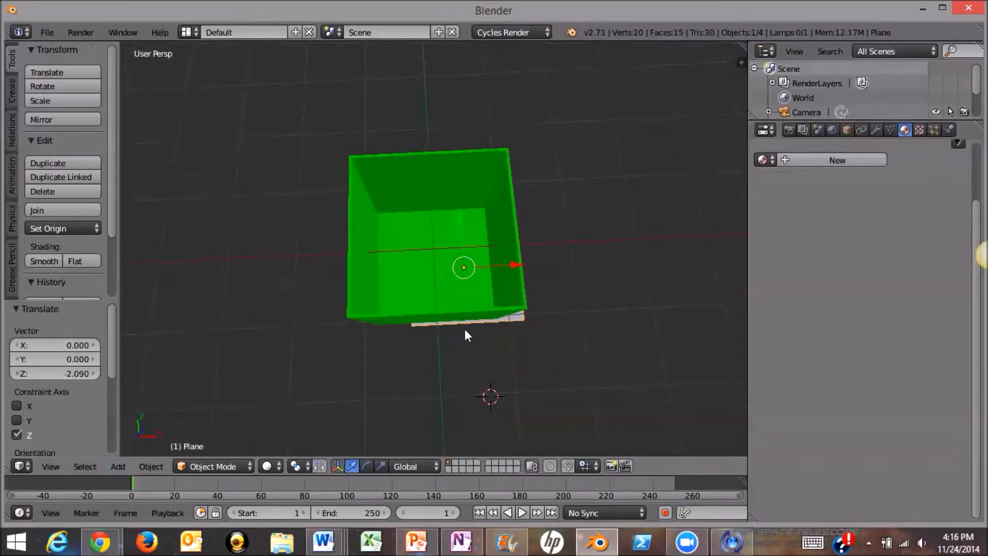
Scale the plane up by about 4.644 and again by about 2.142 to form a large floor
key("s")
left_click(710, 404)
scroll(556, 337, "down", 3)
middle_click_drag(556, 337, 556, 360)
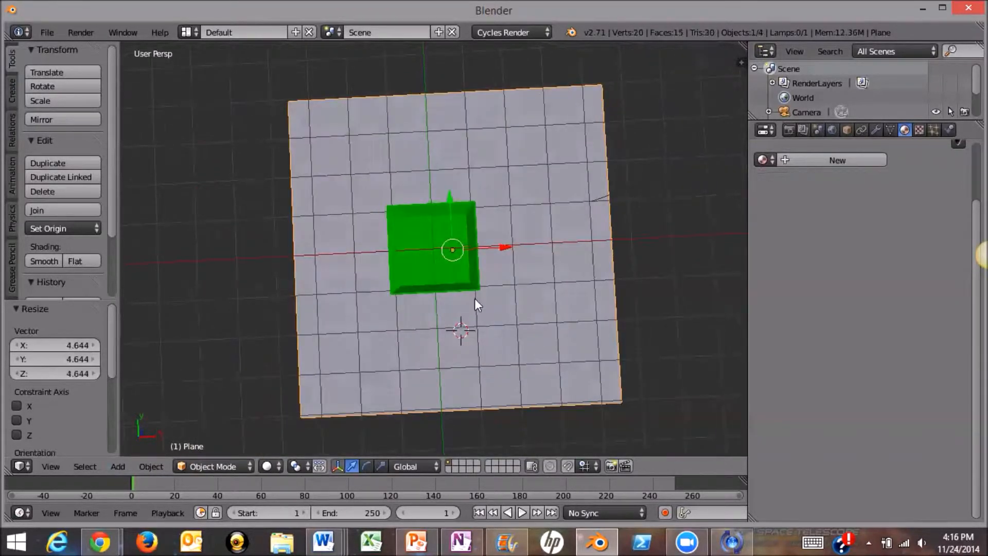
key("s")
left_click(527, 335)
middle_click_drag(527, 335, 455, 308)
scroll(453, 329, "up", 3)
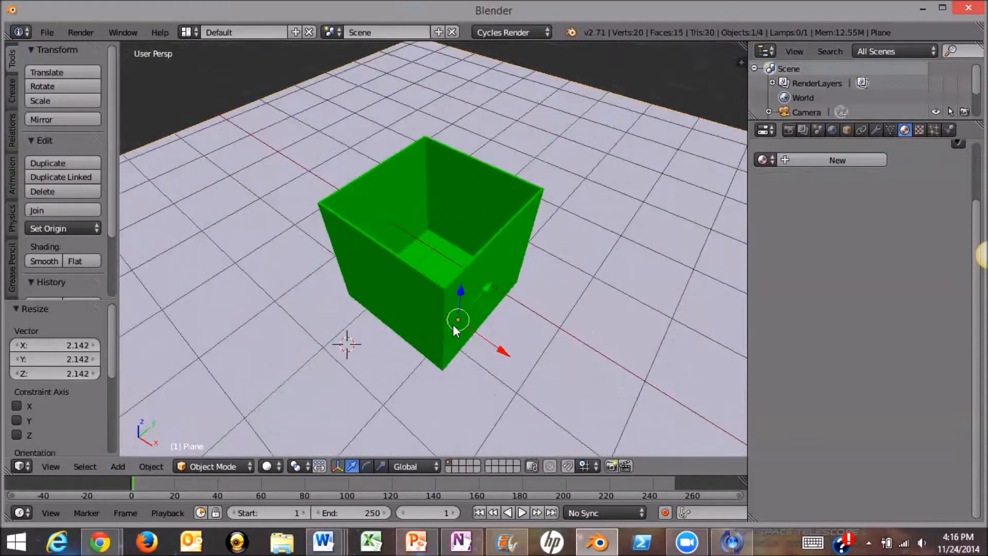
Shift the green box along the X axis and by about -0.526 along Y on the floor plane
right_click(432, 293)
middle_click_drag(449, 332, 492, 249)
scroll(492, 249, "down", 3)
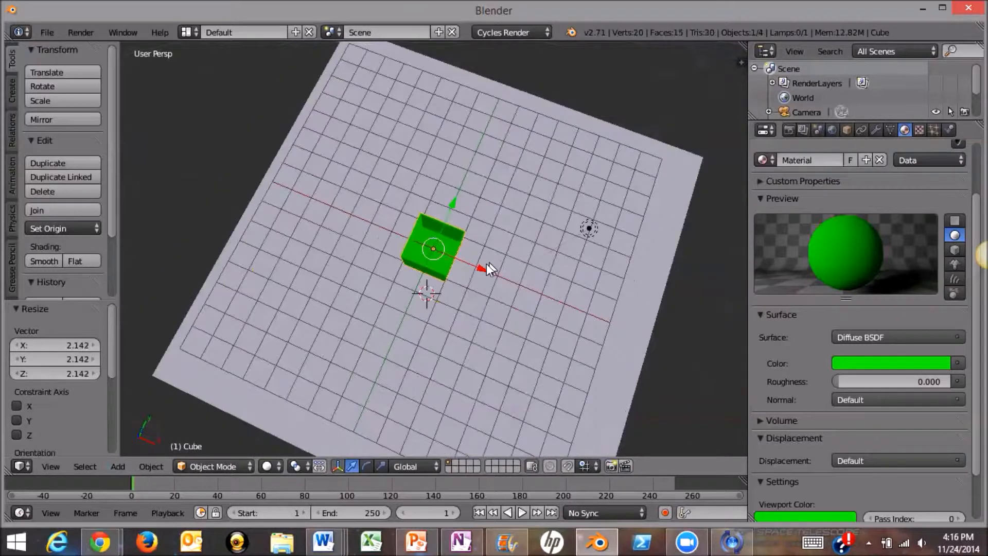
key("g")
key("x")
left_click(504, 285)
key("g")
key("y")
left_click(471, 288)
scroll(471, 288, "up", 6)
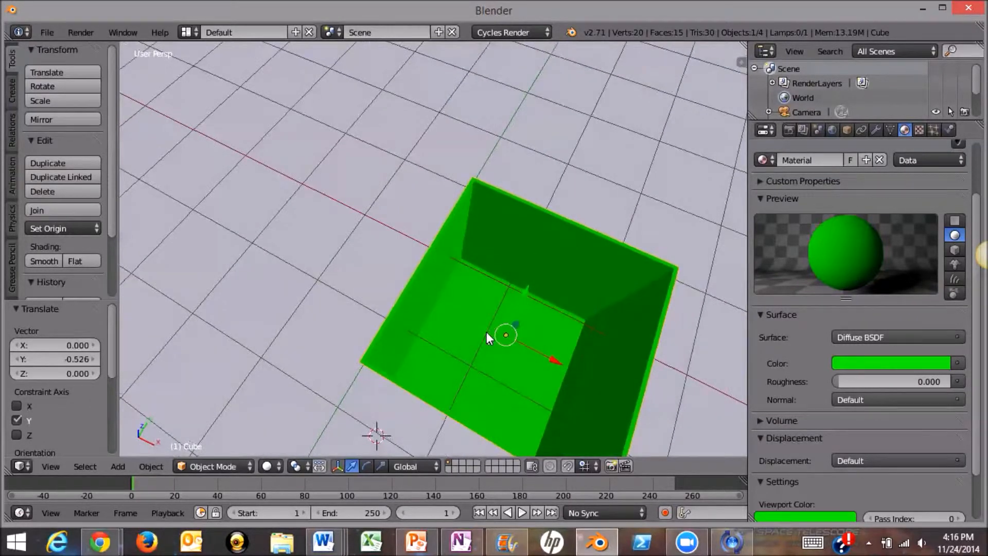
mouse_move(486, 332)
middle_mouse_down()
mouse_move(474, 273)
mouse_move(449, 240)
mouse_move(479, 315)
middle_mouse_up()
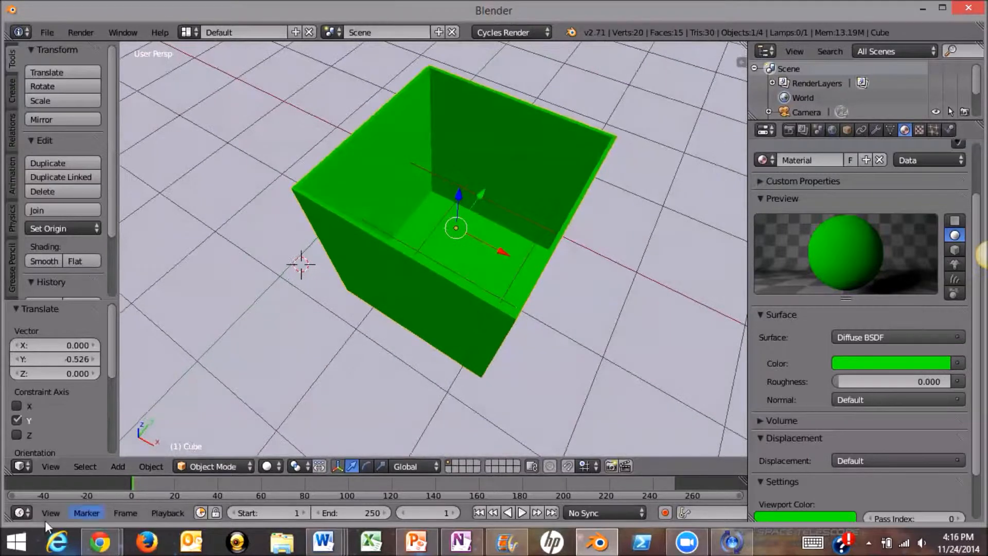
Add a UV sphere mesh at the 3D cursor
left_click(118, 466)
mouse_move(132, 446)
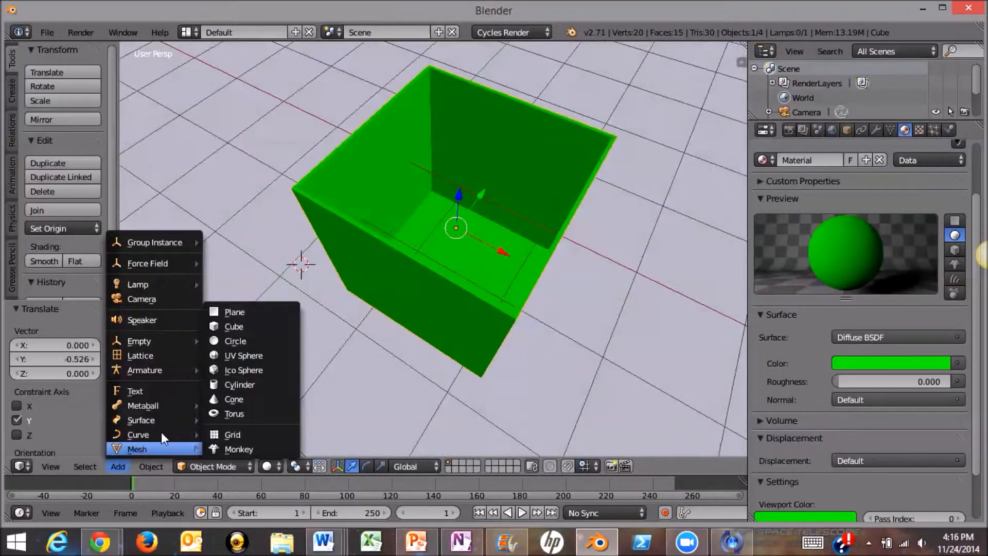
left_click(251, 355)
scroll(334, 308, "down", 5)
Move the sphere into the open box, finishing with a shift of about 0.449 along X
key("g")
left_click_drag(440, 200, 483, 186)
left_click_drag(434, 154, 444, 192)
left_click_drag(465, 243, 483, 258)
scroll(446, 267, "down", 3)
scroll(467, 339, "up", 4)
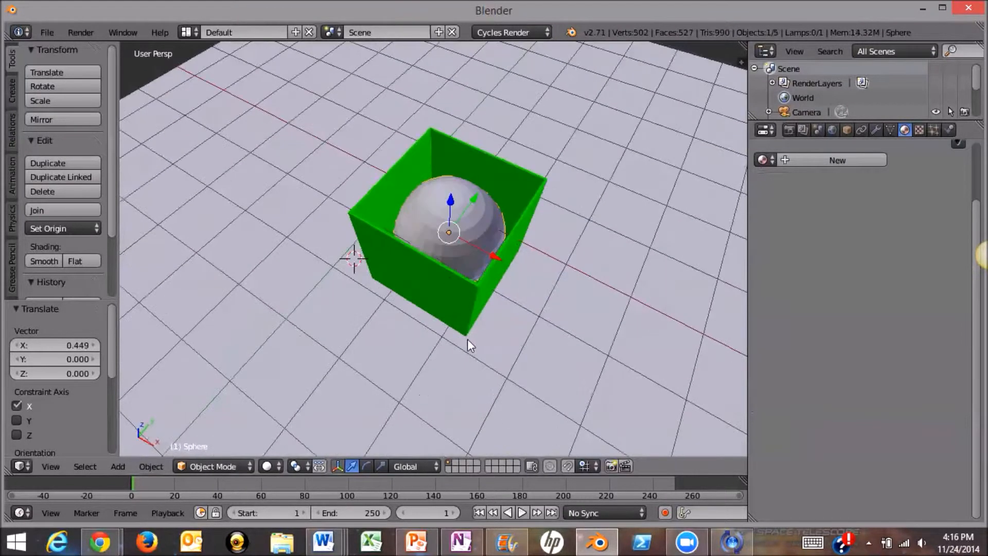
Try stretching the green box by about 1.985 along the X axis only and undo the stretch
scroll(467, 339, "up", 4)
middle_click_drag(322, 335, 369, 345)
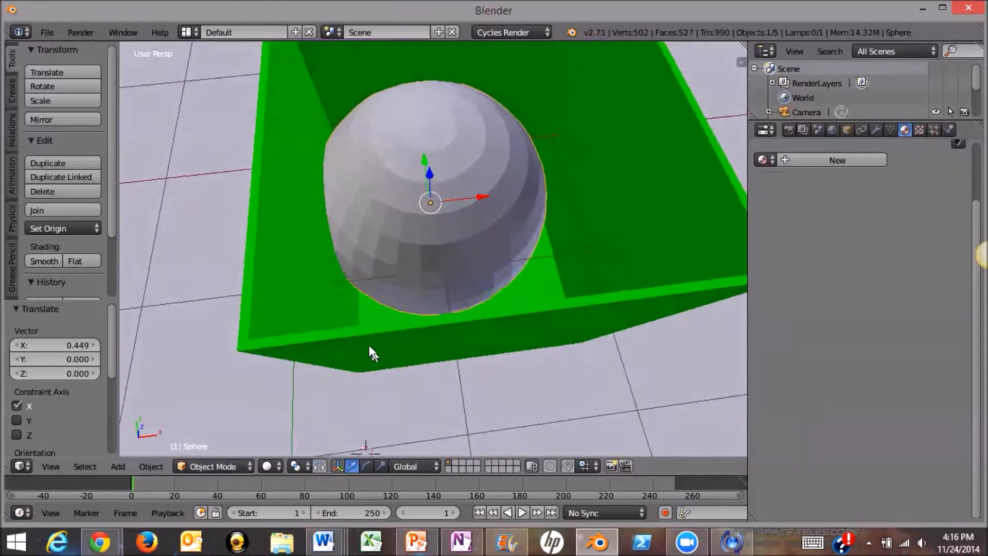
scroll(369, 345, "down", 3)
middle_click_drag(396, 274, 378, 302)
right_click(484, 305)
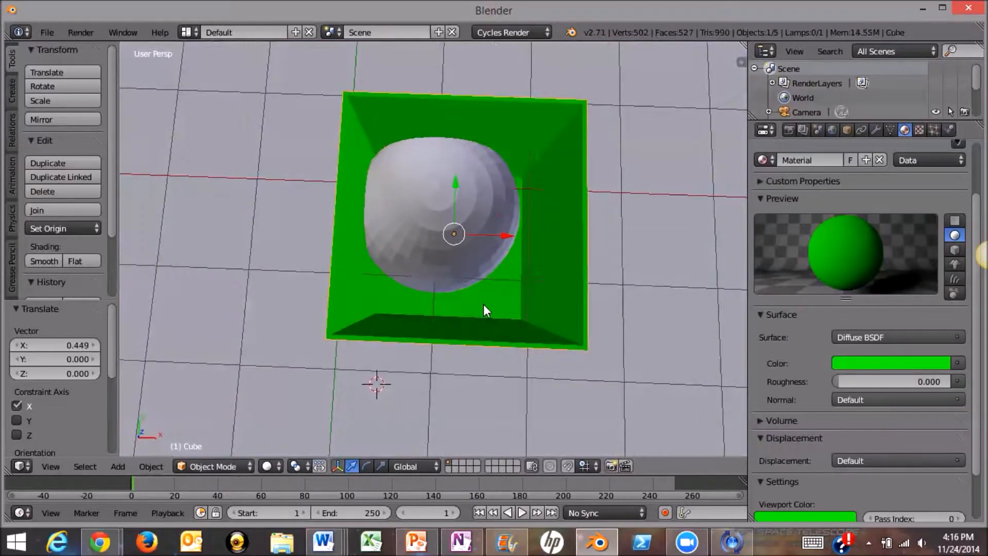
key("s")
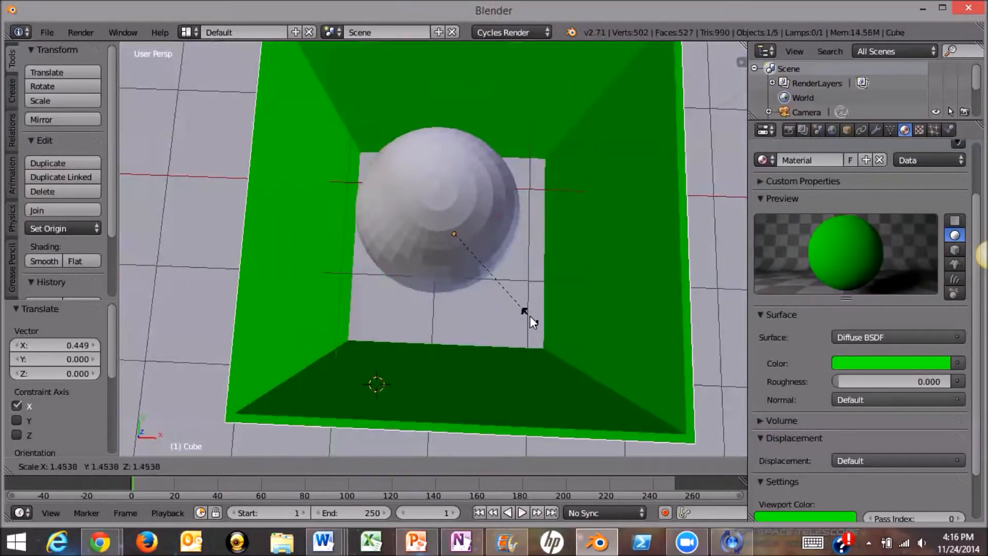
key("x")
left_click(534, 366)
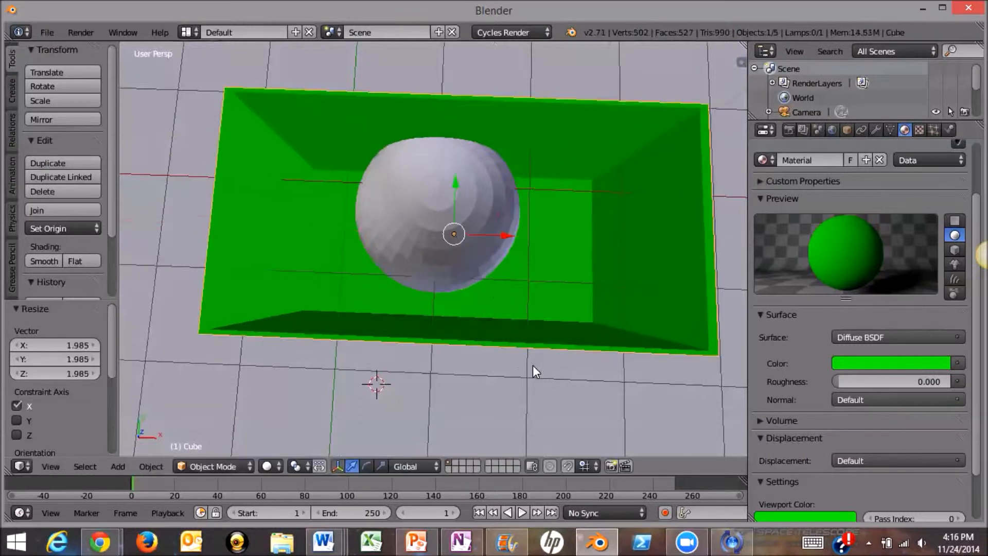
key("ctrl+z")
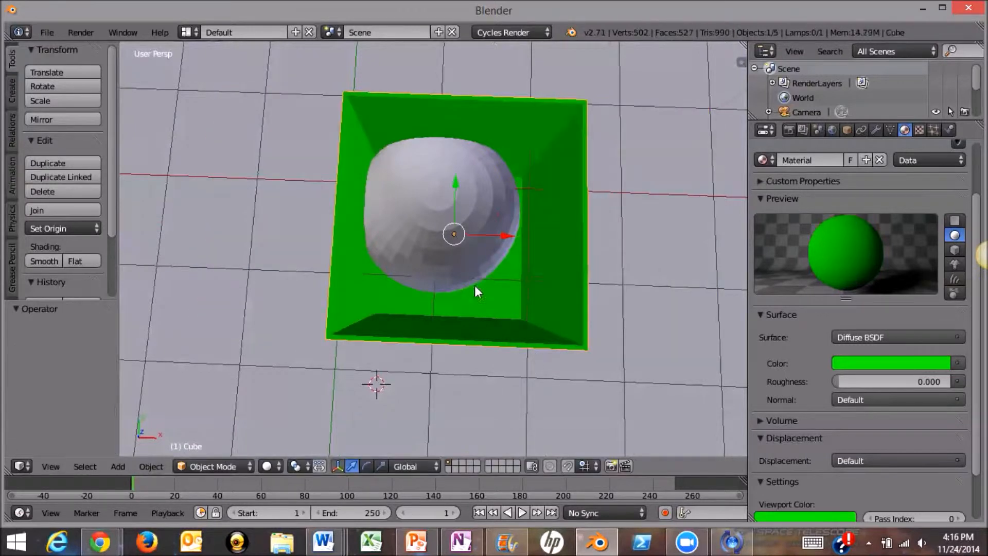
Scale the box uniformly by about 1.168 and center the sphere inside it, shifting the sphere along Y and about 0.190 along X
key("s")
left_click(486, 317)
right_click(446, 249)
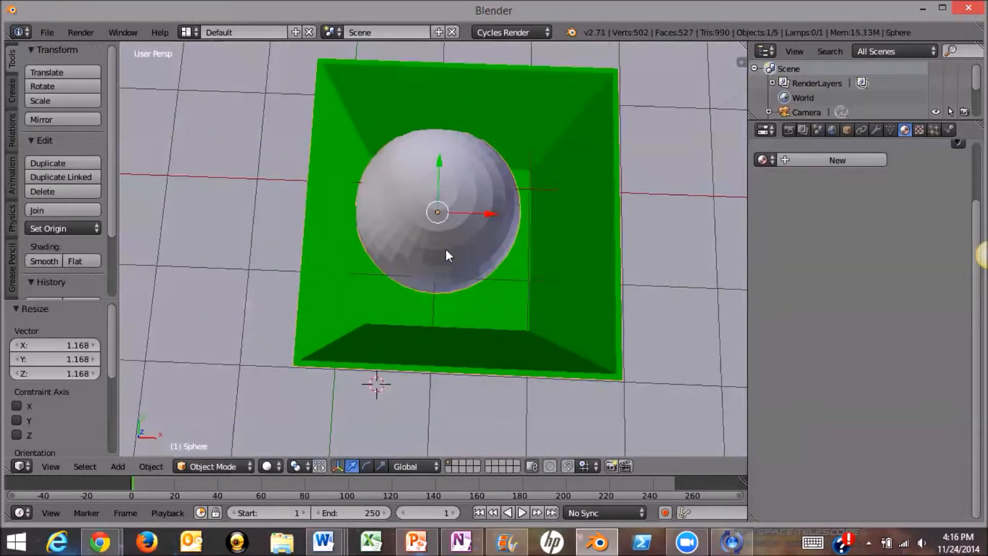
left_click(430, 164)
left_click_drag(438, 166, 441, 183)
left_click_drag(489, 233, 501, 235)
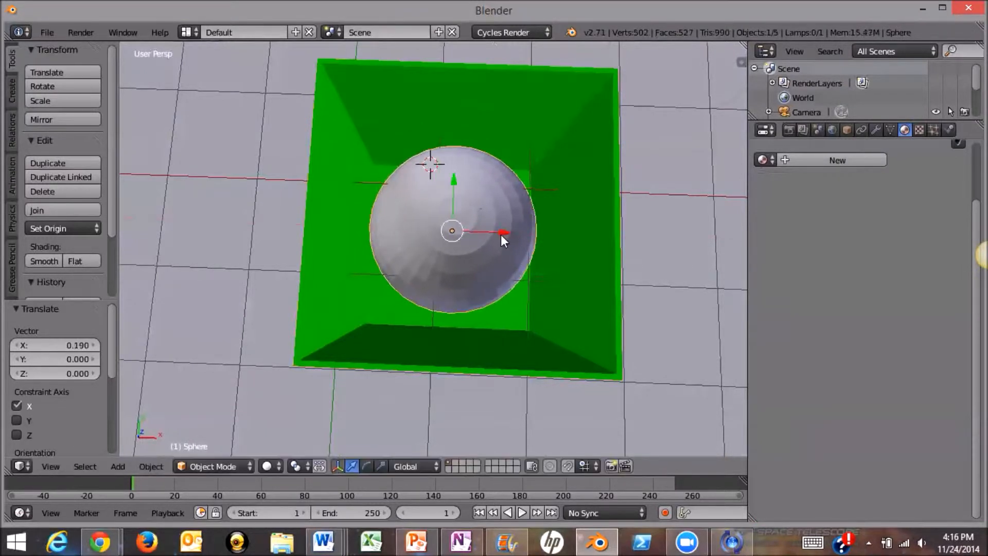
Enlarge the sphere inside the box, check its fit from the front, and deselect everything
key("s")
left_click(518, 237)
middle_click_drag(459, 325, 448, 287)
middle_click_drag(458, 206, 400, 159)
key("a")
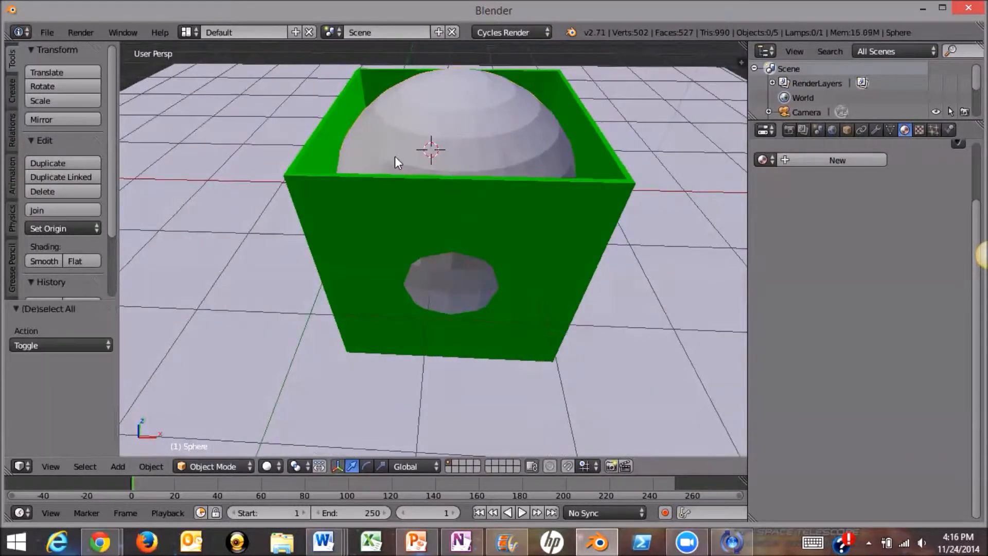
Scale the sphere down by about 0.773 so it fits within the walls, and raise it about 0.325 along Z
right_click(430, 158)
key("s")
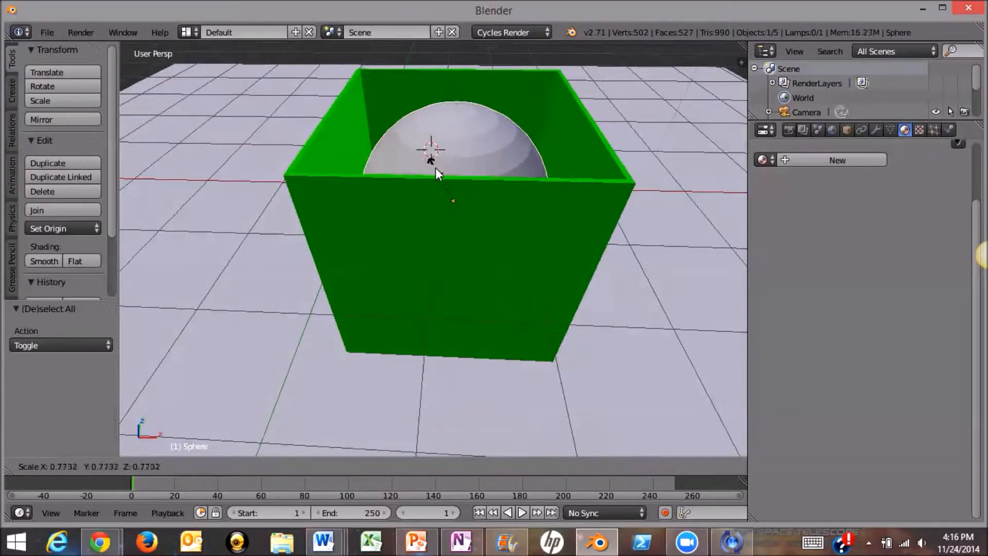
left_click(436, 168)
left_click_drag(455, 161, 451, 132)
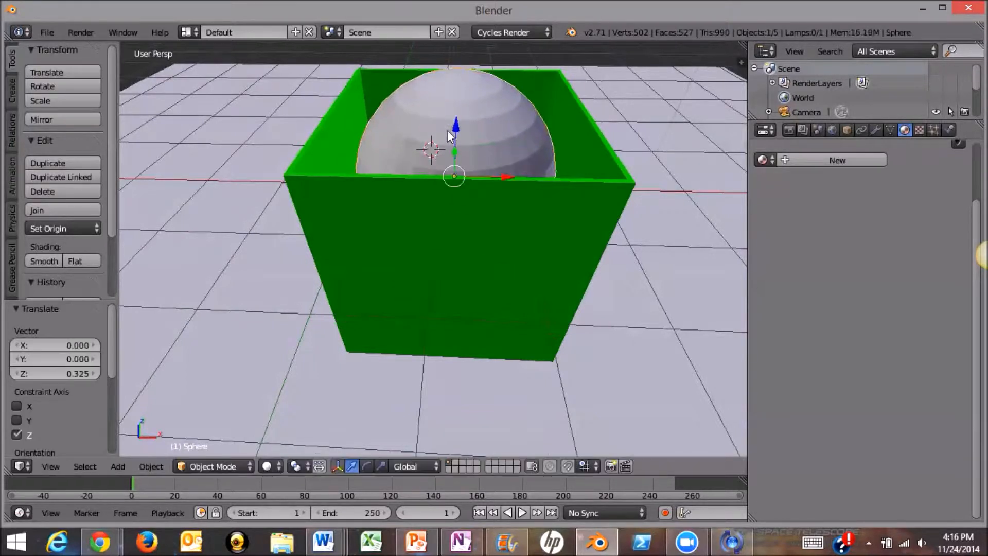
Apply smooth shading to the sphere
left_click(52, 263)
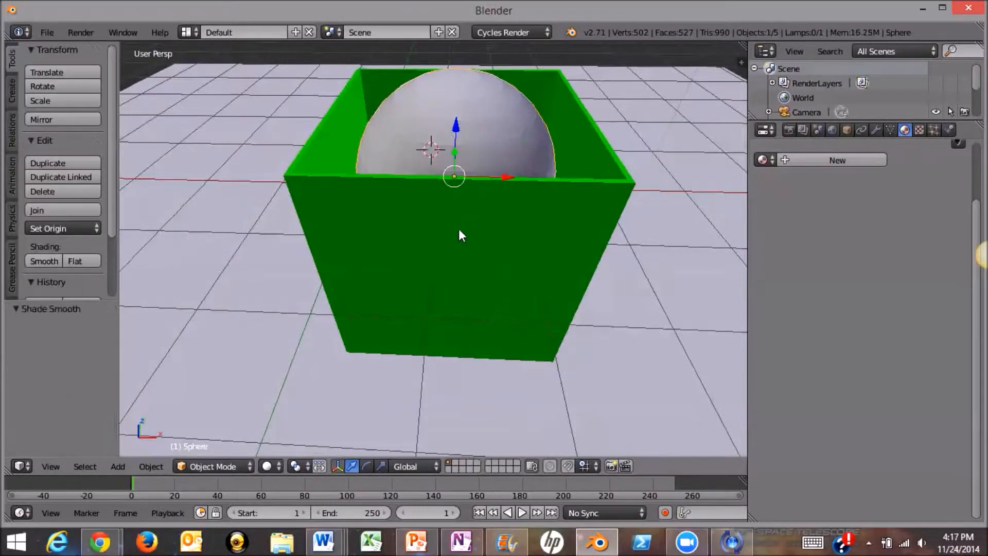
scroll(463, 229, "down", 3)
middle_click_drag(463, 229, 394, 257)
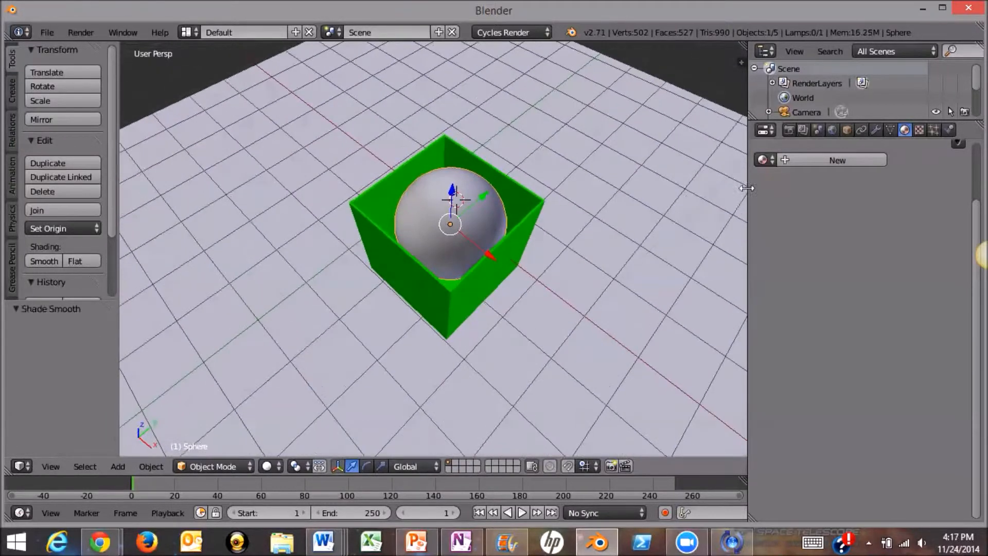
Create a new material for the sphere and set its Diffuse BSDF color to bright cyan
left_click(826, 160)
left_click(856, 363)
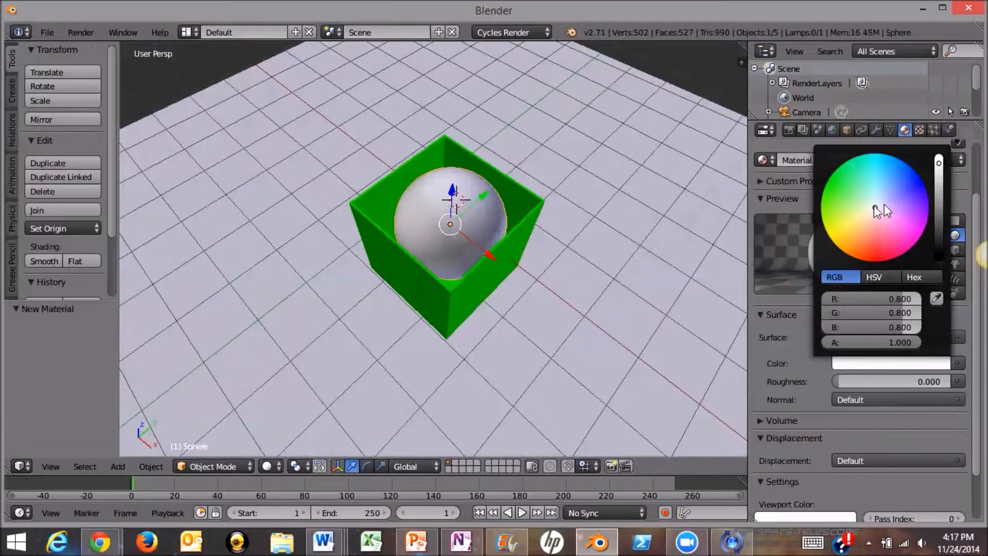
left_click_drag(874, 205, 873, 156)
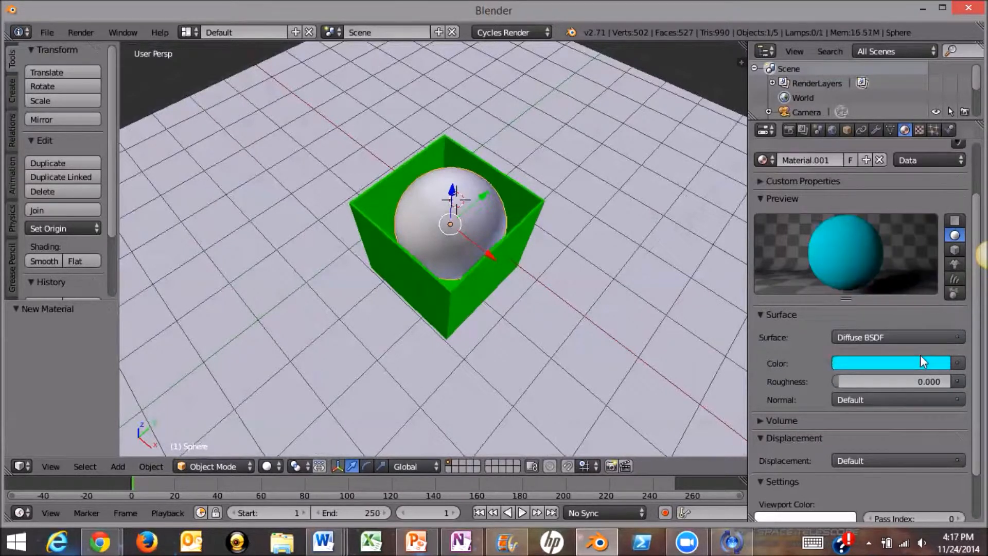
Set the sphere material's viewport color to a cyan-like hue similar to its surface color
left_click(773, 514)
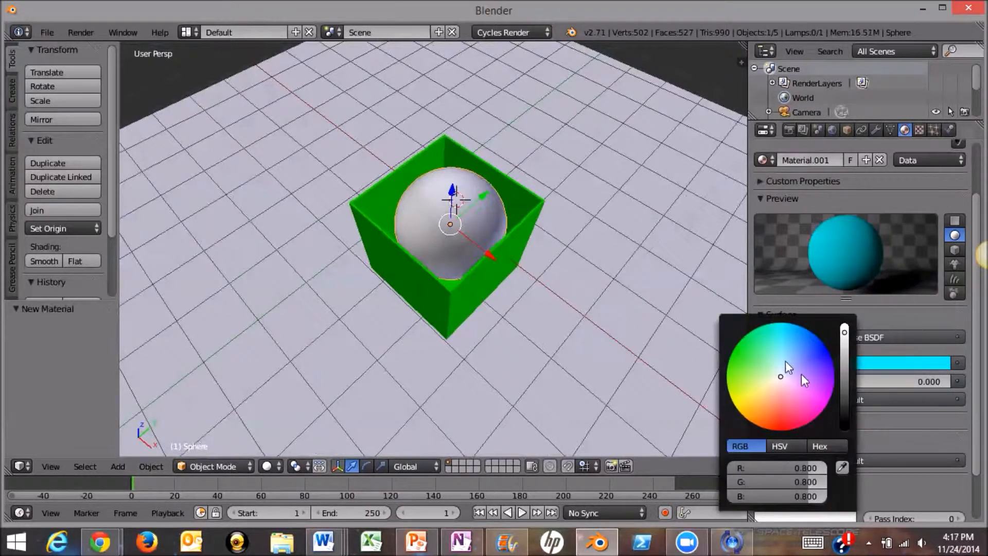
left_click(768, 324)
left_click(919, 426)
Scale the sphere up by about 1.111 so it fills more of the box
middle_click_drag(517, 356, 522, 387)
scroll(404, 256, "up", 1)
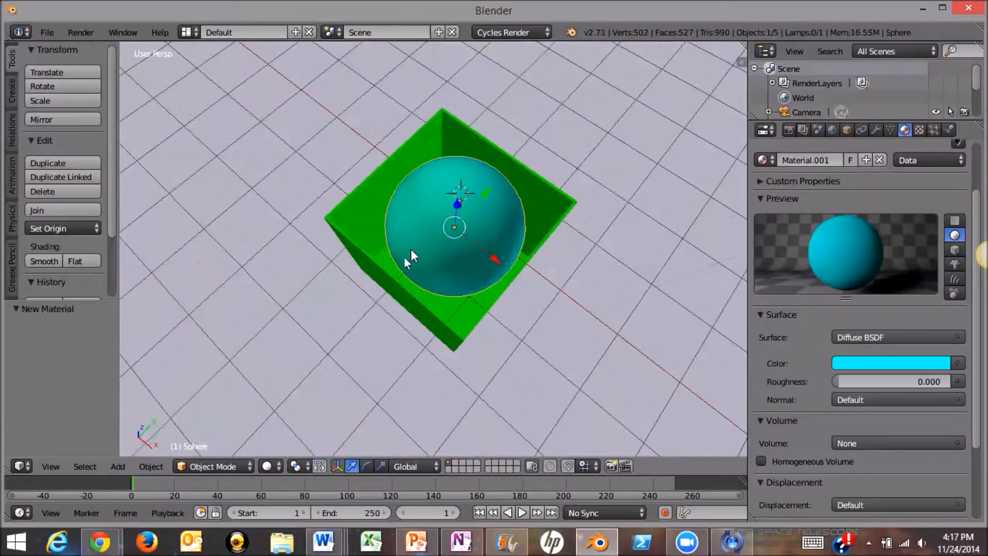
key("s")
left_click(413, 257)
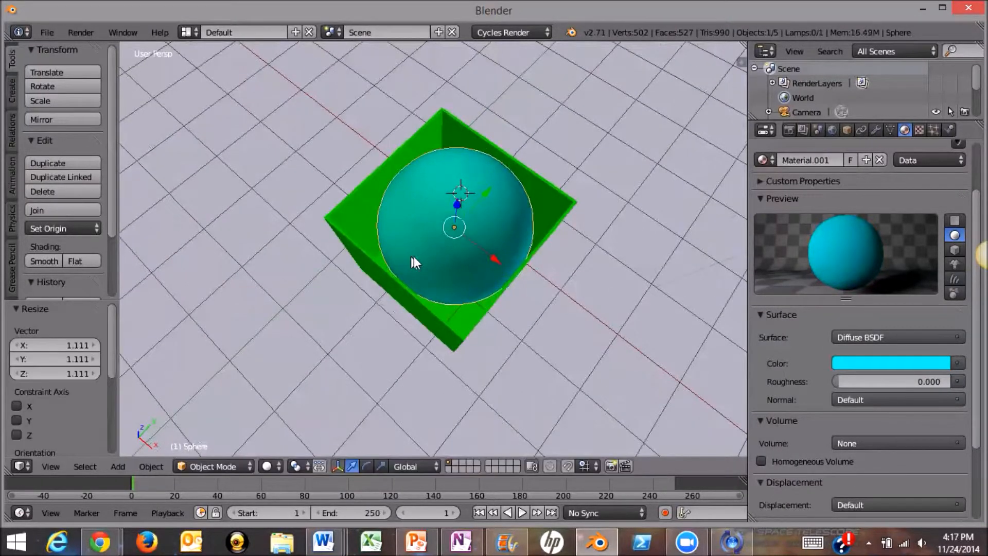
Look through the scene camera and turn on Lock Camera to View
left_click(51, 466)
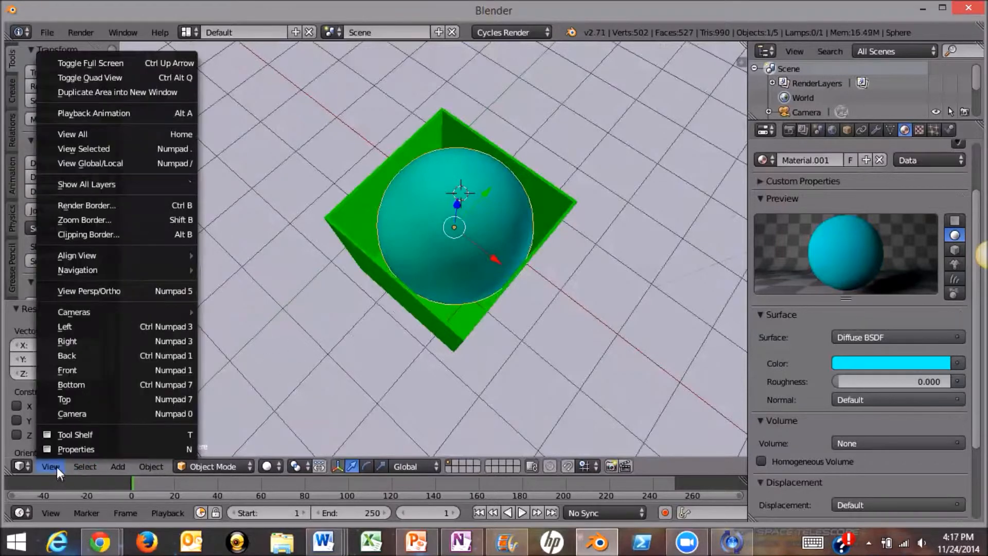
left_click(91, 407)
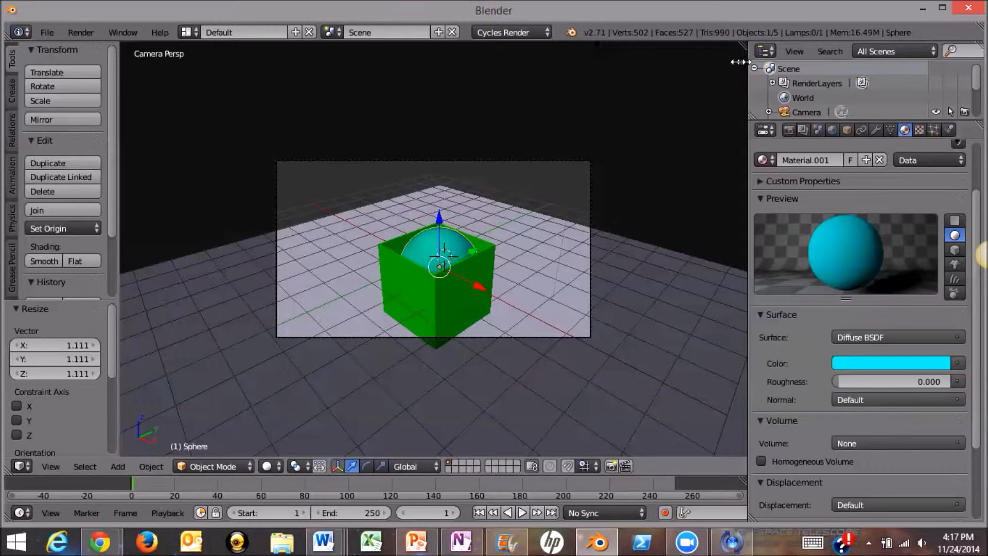
key("n")
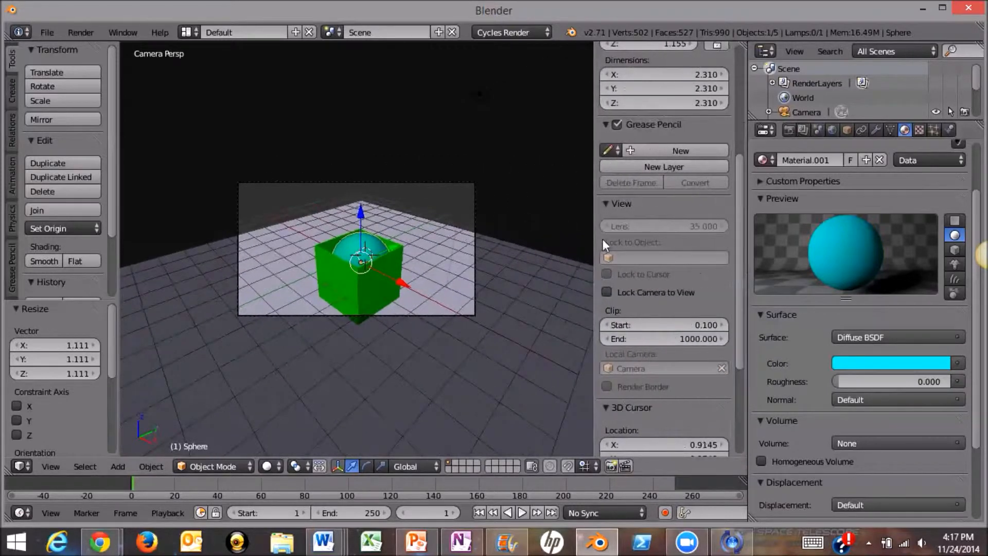
left_click(607, 292)
key("n")
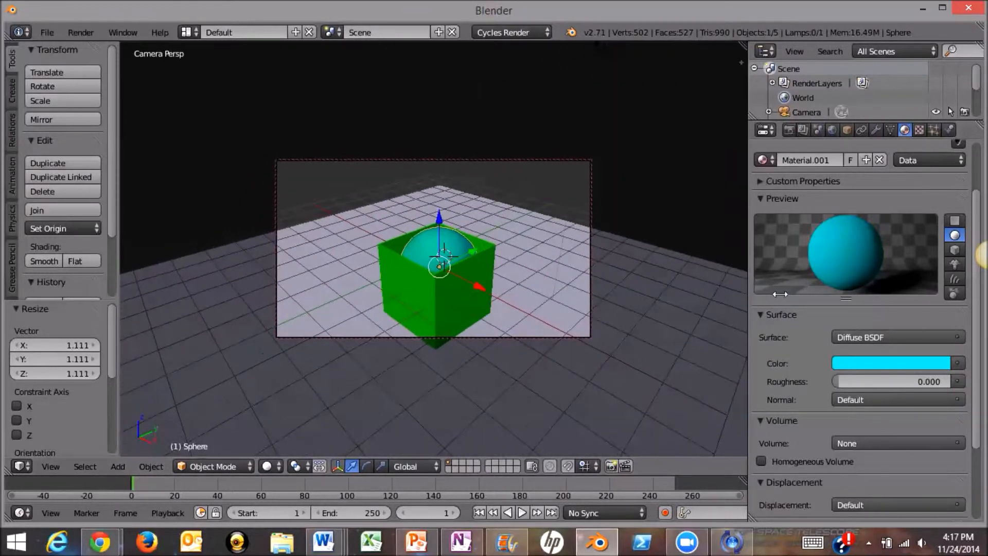
Orbit the locked camera slightly and move it closer so the green box and sphere fill the frame
mouse_move(375, 276)
middle_mouse_down()
mouse_move(386, 273)
mouse_move(386, 305)
mouse_move(399, 307)
mouse_move(403, 279)
mouse_move(391, 278)
middle_mouse_up()
scroll(400, 307, "up", 2)
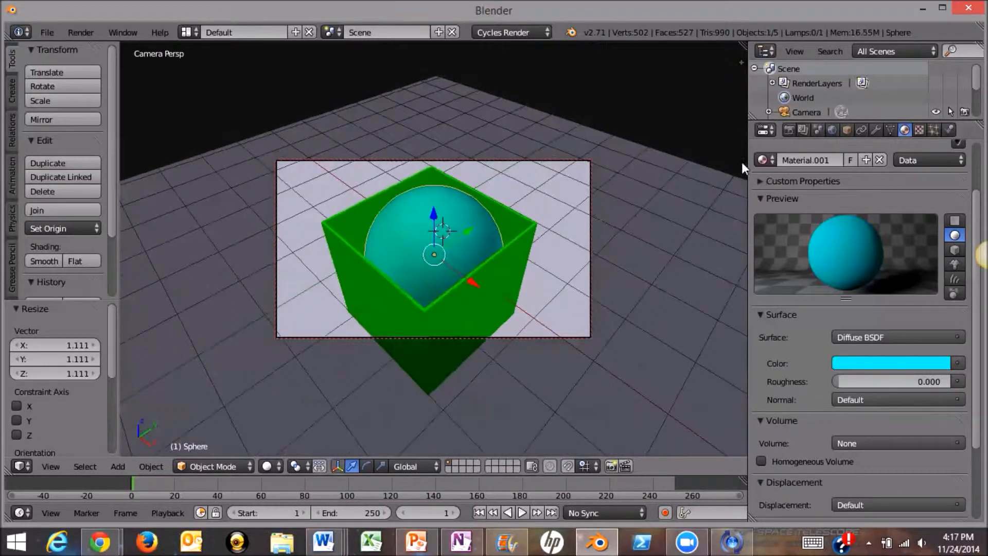
Collapse the Dimensions and Output settings, expand the Sampling settings, and render a test image of the scene
left_click(787, 130)
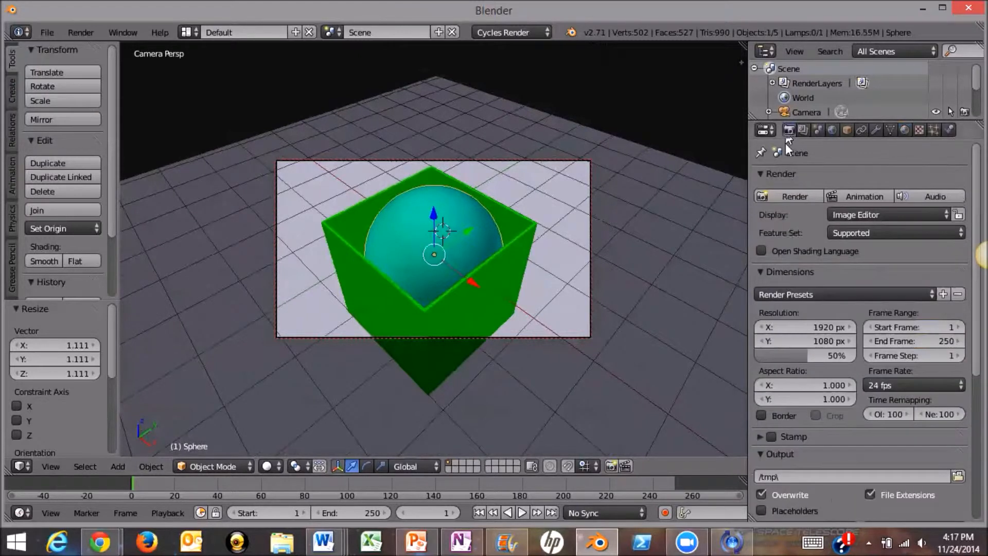
left_click(758, 272)
left_click(761, 306)
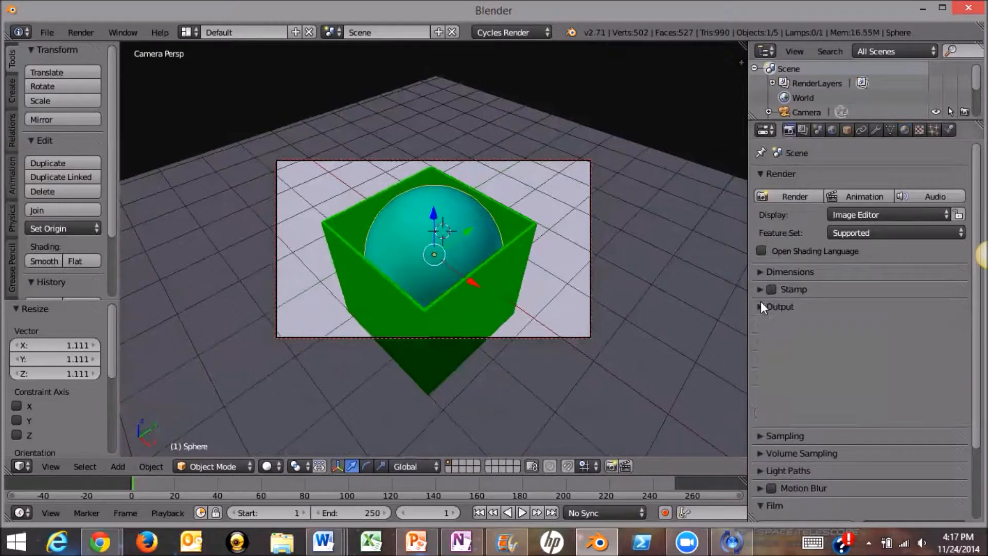
left_click(758, 325)
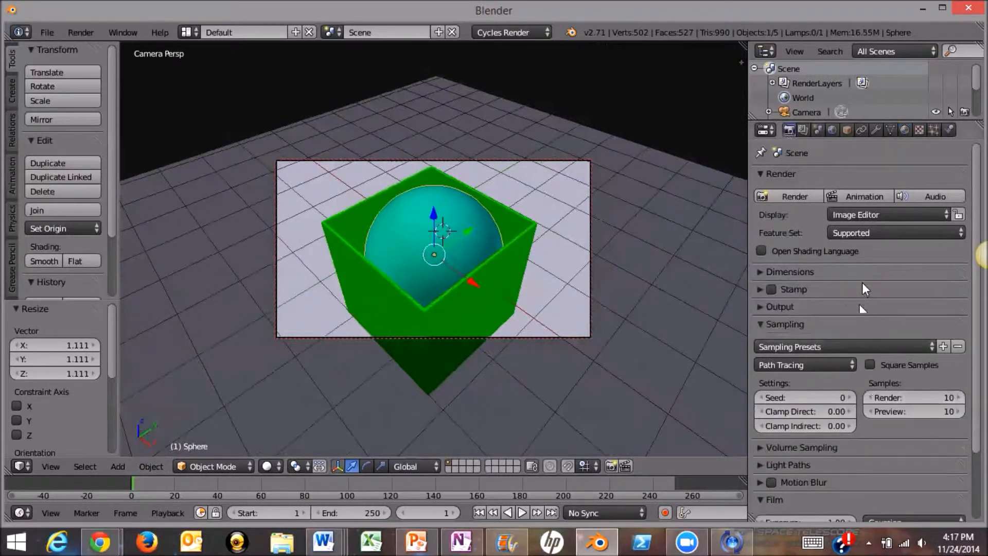
left_click(796, 195)
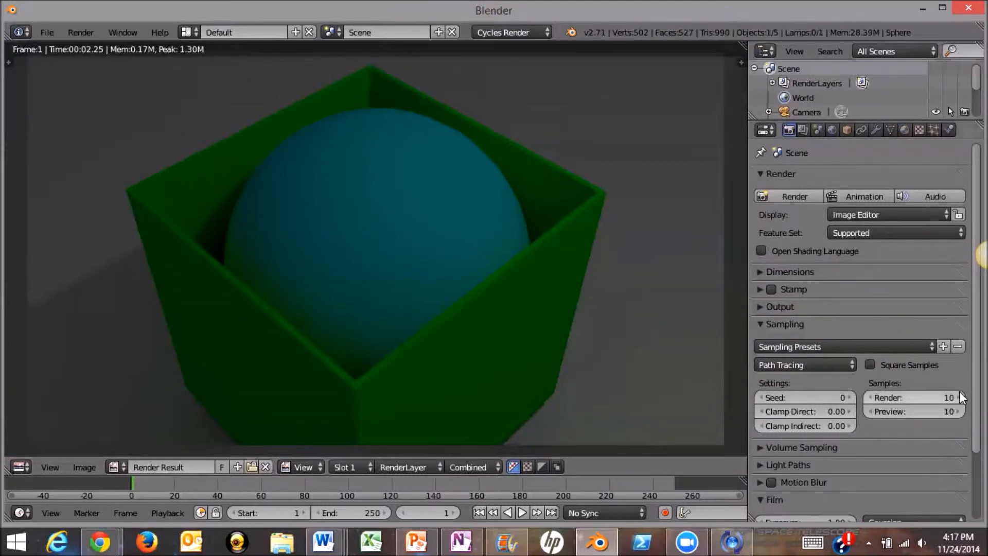
left_click(19, 467)
left_click(47, 504)
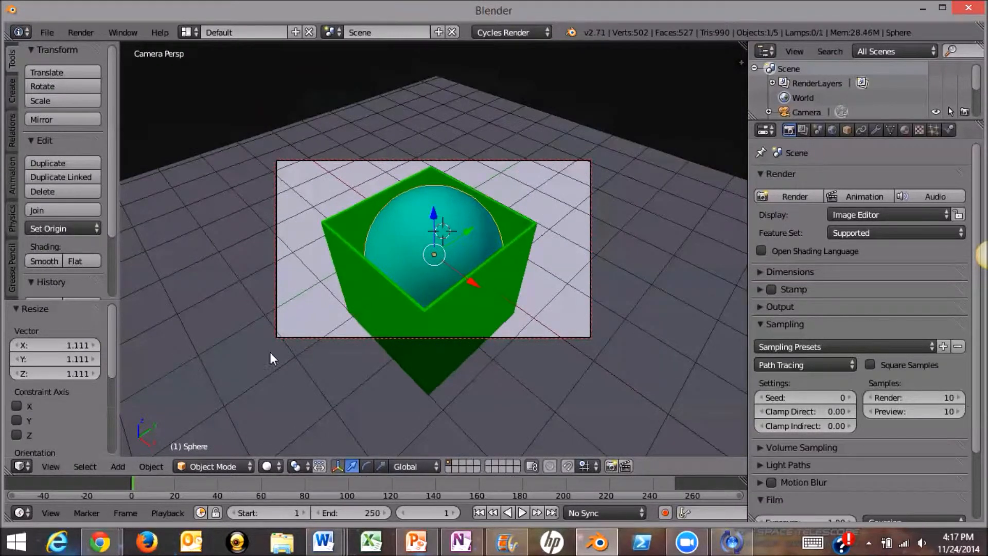
Starting from the top view, select the lamp and move it along the X axis toward the box
left_click(48, 466)
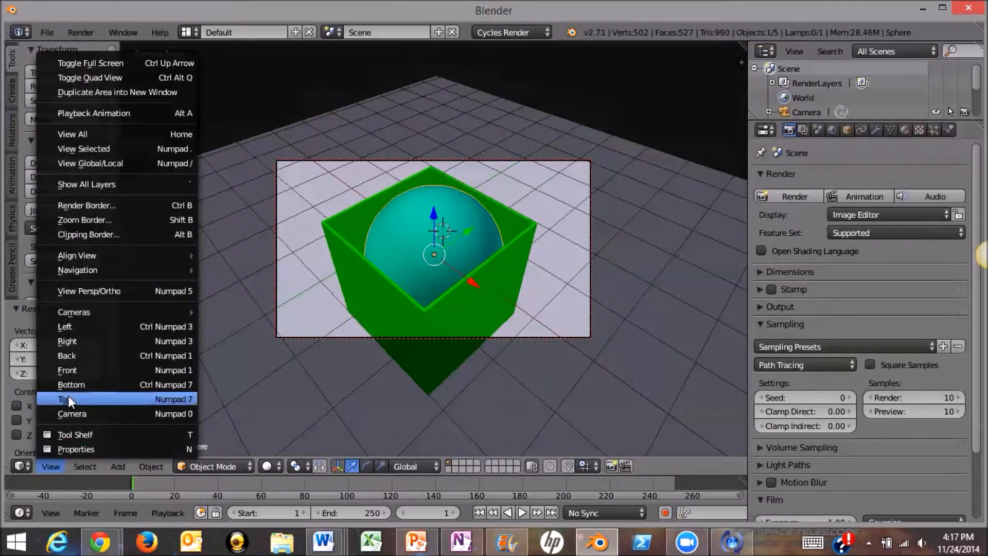
left_click(82, 398)
scroll(368, 285, "down", 4)
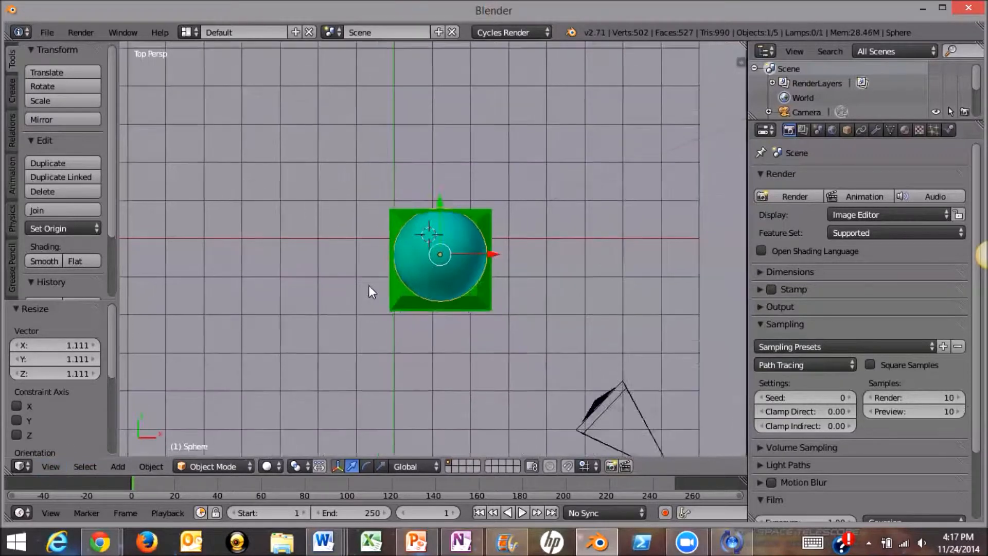
middle_click_drag(434, 313, 507, 168)
right_click(572, 124)
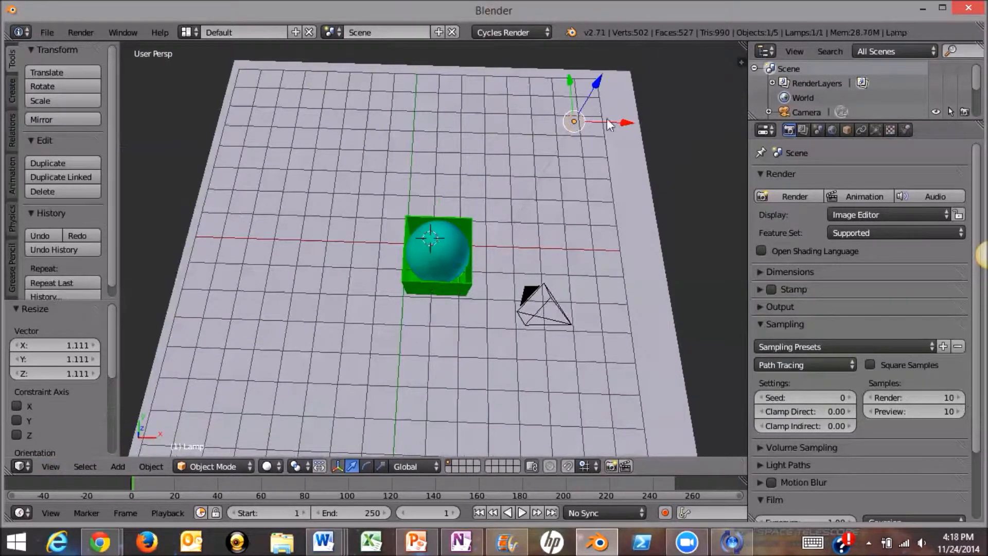
left_click_drag(627, 121, 496, 122)
Shift the lamp along Y and adjust its height so it sits above the box, and render the scene to check the lighting
middle_click_drag(508, 122, 510, 99)
left_click(554, 112)
left_click_drag(545, 111, 502, 107)
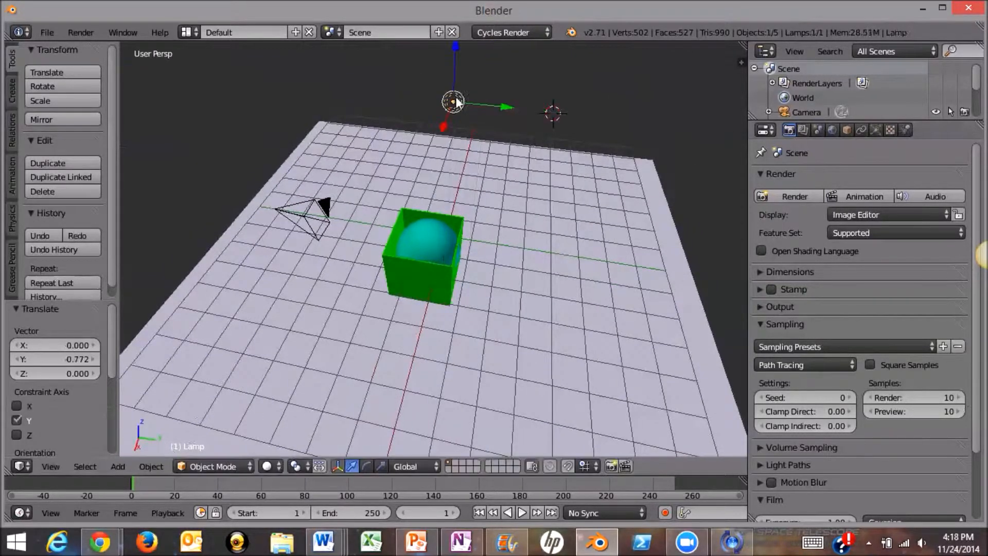
left_click_drag(463, 53, 445, 101)
middle_click_drag(423, 293, 446, 213)
left_click_drag(506, 123, 497, 122)
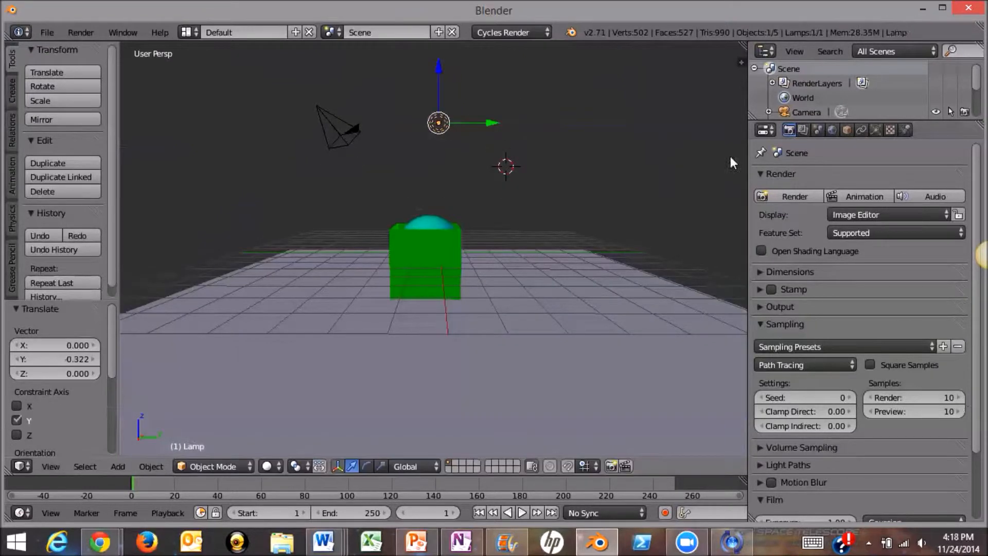
left_click(783, 193)
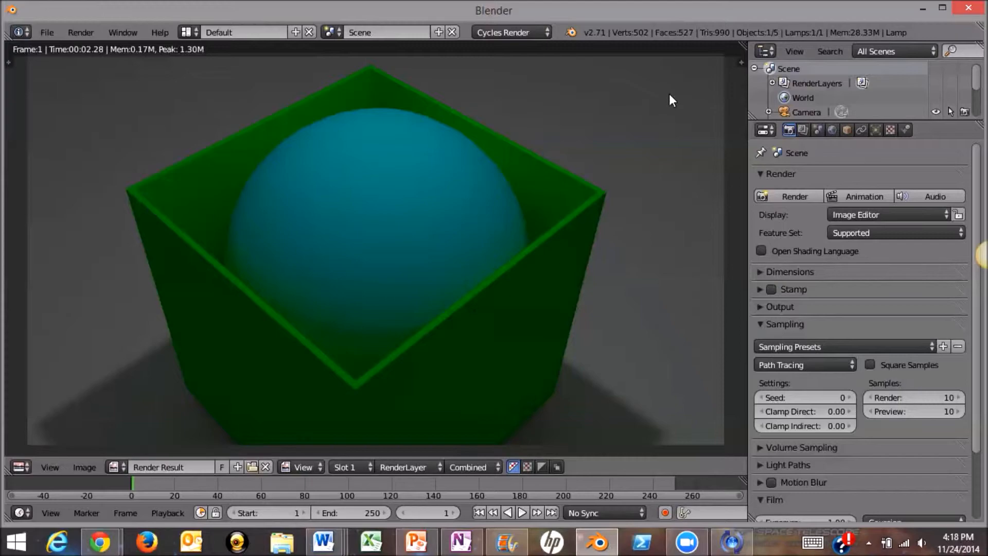
key("Escape")
Select the floor plane and lower it slightly along the Z axis
right_click(479, 282)
middle_click_drag(479, 283, 431, 239)
scroll(514, 208, "down", 5)
left_click_drag(432, 197, 432, 204)
Select the green box and set its modifier's wall thickness to 0.1
middle_click_drag(350, 257, 504, 302)
left_click(875, 130)
right_click(437, 299)
double_click(823, 248)
type("0.1")
key("Return")
Try a different surface shader on the sphere's material and render the scene with it
middle_click_drag(427, 327, 479, 381)
scroll(478, 381, "up", 3)
right_click(463, 268)
left_click(904, 130)
left_click(854, 337)
left_click(823, 66)
left_click(788, 130)
left_click(793, 196)
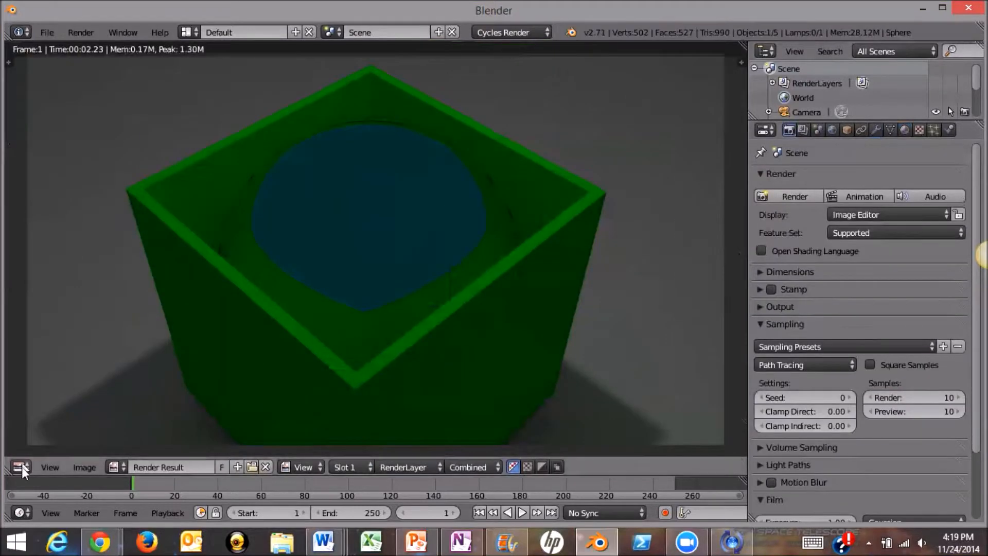
Set the sphere material's roughness to 0.3 and render the scene again
left_click(23, 467)
left_click(904, 129)
double_click(903, 397)
type("0.3")
key("Return")
left_click(789, 129)
left_click(793, 197)
left_click(23, 467)
Raise the sphere slightly along the Z axis and render the scene to check its position
left_click_drag(429, 217, 429, 209)
middle_click_drag(401, 216, 458, 206)
left_click(795, 197)
left_click(22, 467)
left_click(43, 450)
Look through the scene camera, reframe the box and sphere, and render a test of the framing
left_click(51, 467)
left_click(72, 413)
middle_click_drag(421, 267, 409, 282)
left_click(794, 196)
left_click(23, 467)
left_click(43, 449)
middle_click_drag(337, 297, 342, 321)
Set the sphere material's roughness to 0.5, return its surface to a diffuse shader, and render the scene
left_click(905, 129)
double_click(895, 400)
type("0.5")
left_click(893, 338)
left_click(799, 176)
left_click(789, 130)
left_click(793, 196)
left_click(22, 468)
left_click(43, 450)
Add a Subdivision Surface modifier to the sphere, raise its viewport level by one, and render the smoother sphere
left_click(876, 130)
left_click(865, 179)
left_click(709, 420)
left_click(858, 279)
left_click(788, 129)
left_click(796, 197)
left_click(22, 467)
left_click(43, 450)
Tilt the camera slightly on the box and sphere and render test images of that angle
middle_click_drag(415, 261, 417, 250)
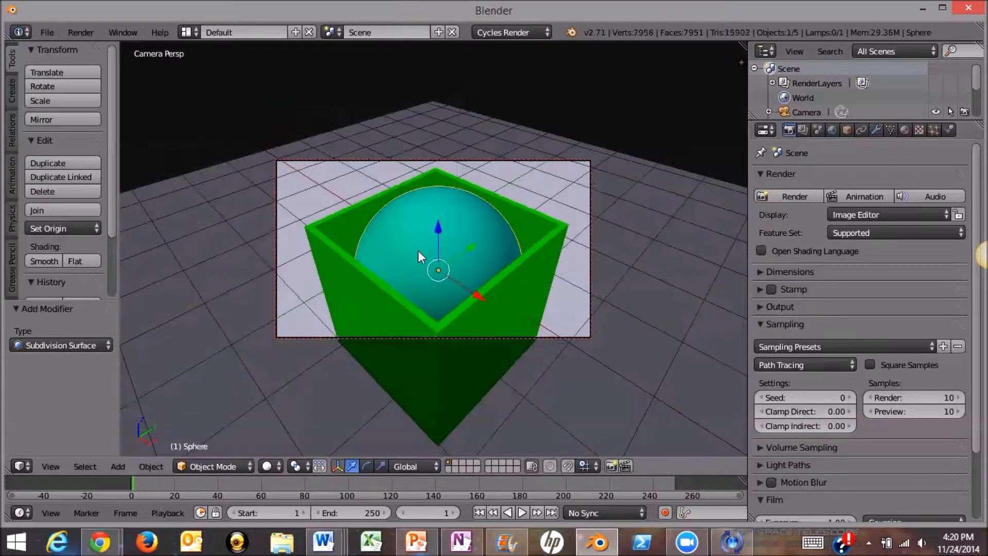
key("F12")
left_click(22, 467)
left_click(44, 450)
key("F12")
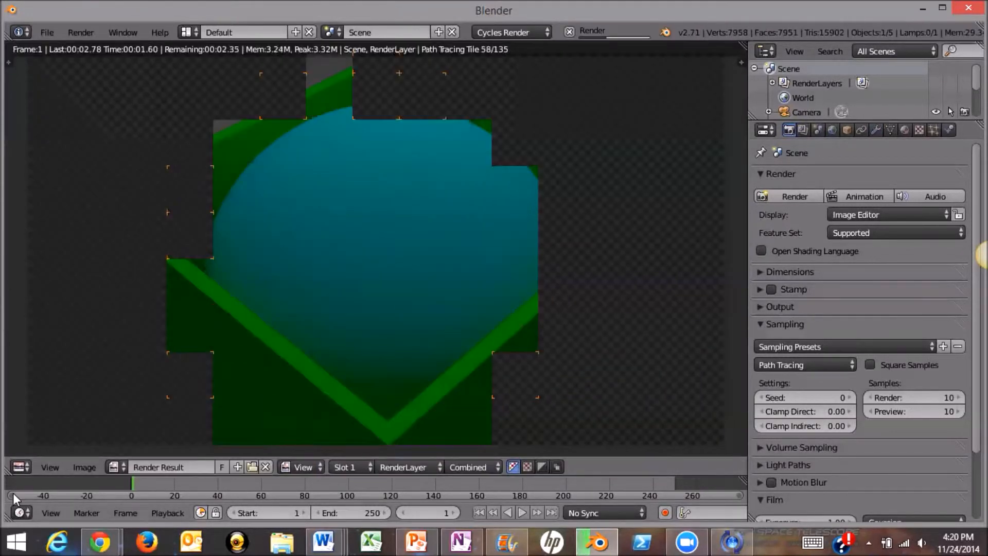
left_click(22, 468)
left_click(44, 450)
Rotate the camera around the box, move it a little closer, and render the new framing
middle_click_drag(301, 332, 367, 319)
scroll(368, 319, "up", 1)
key("F12")
left_click(22, 467)
left_click(44, 450)
Pull the camera back slightly, adjust its angle so the box sits centered in the frame, and render the view
scroll(381, 298, "down", 1)
middle_click_drag(436, 270, 475, 258)
left_click(796, 196)
left_click(22, 467)
left_click(43, 450)
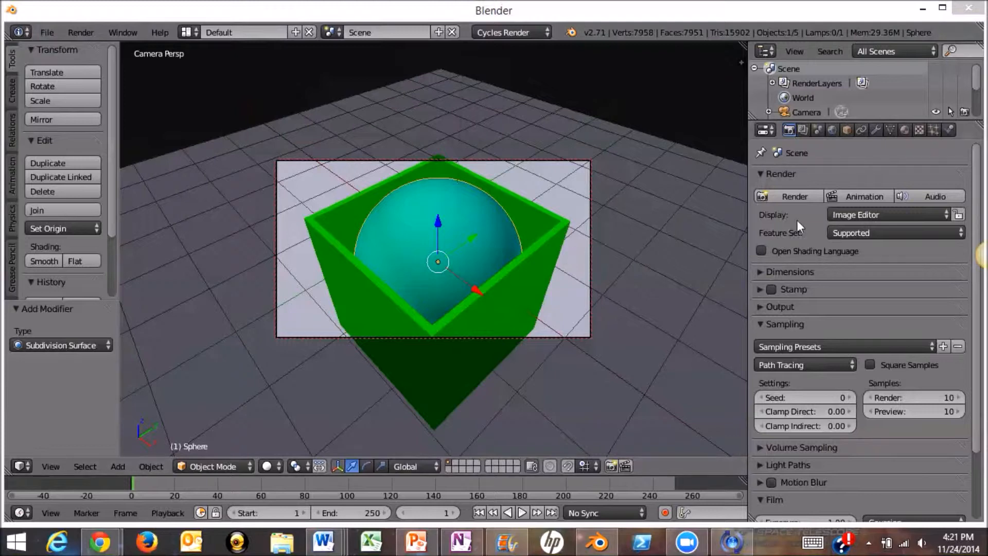
left_click(811, 192)
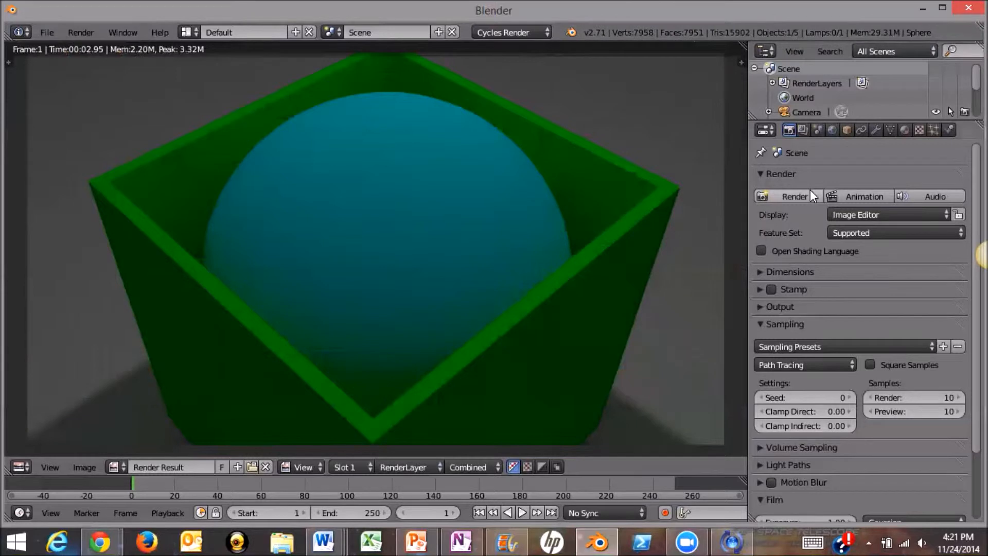
left_click(20, 464)
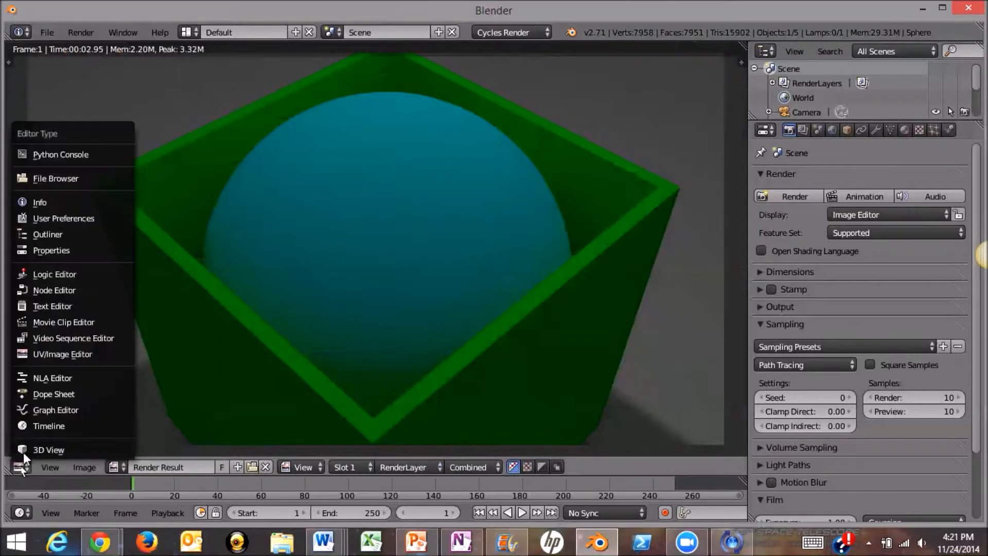
left_click(28, 442)
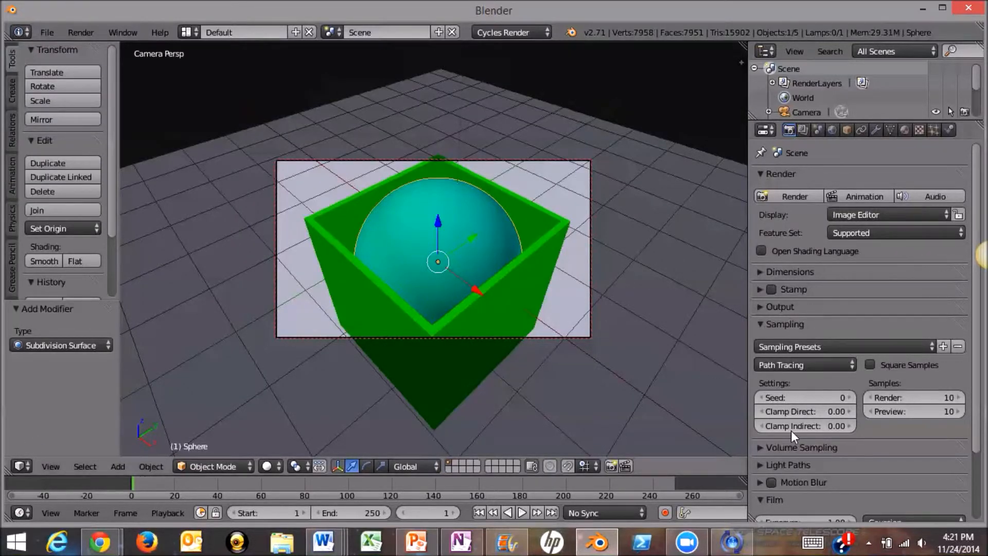
Set the render samples to 500 and render the final image
left_click(948, 397)
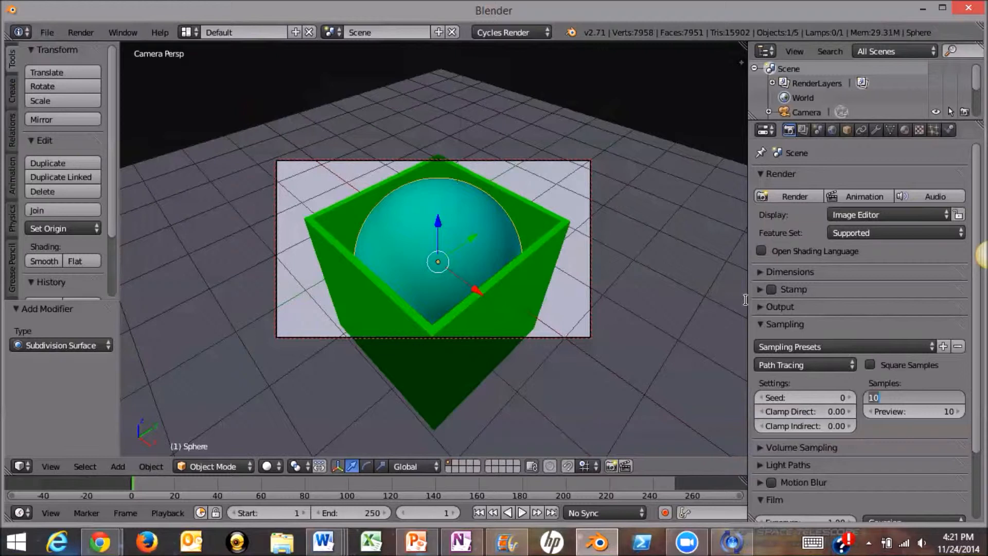
type("500")
key("Return")
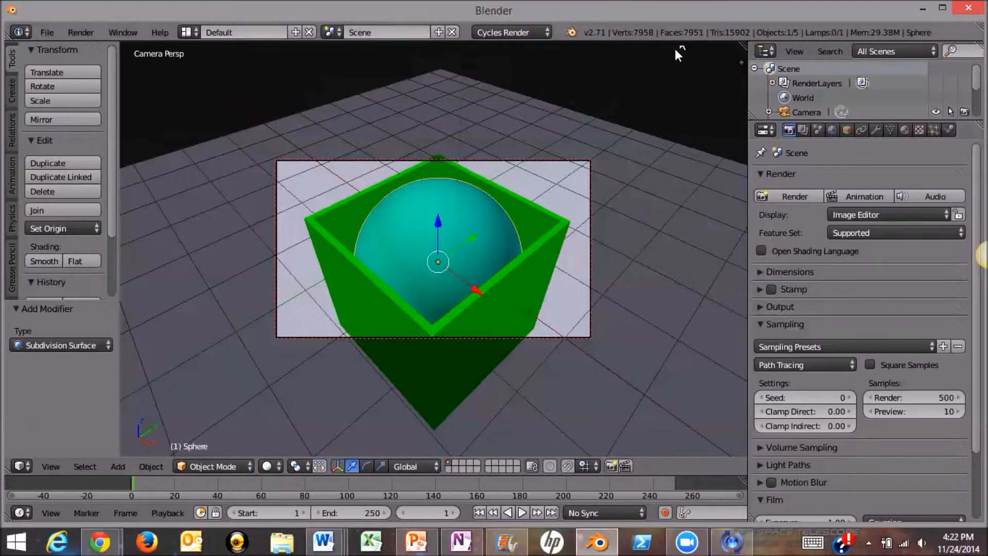
left_click(783, 195)
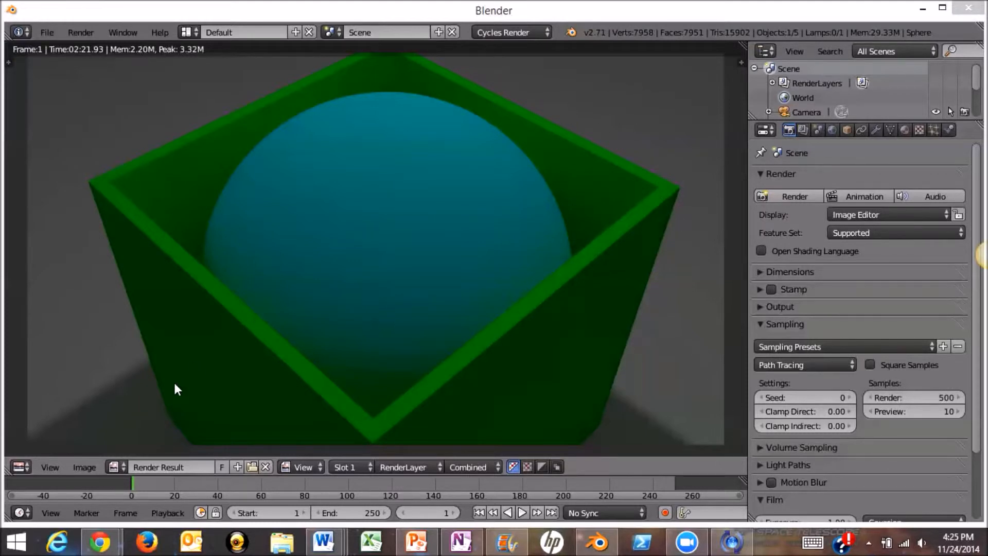
Save the rendered image as a PNG named "ball" in the Documents folder
left_click(86, 467)
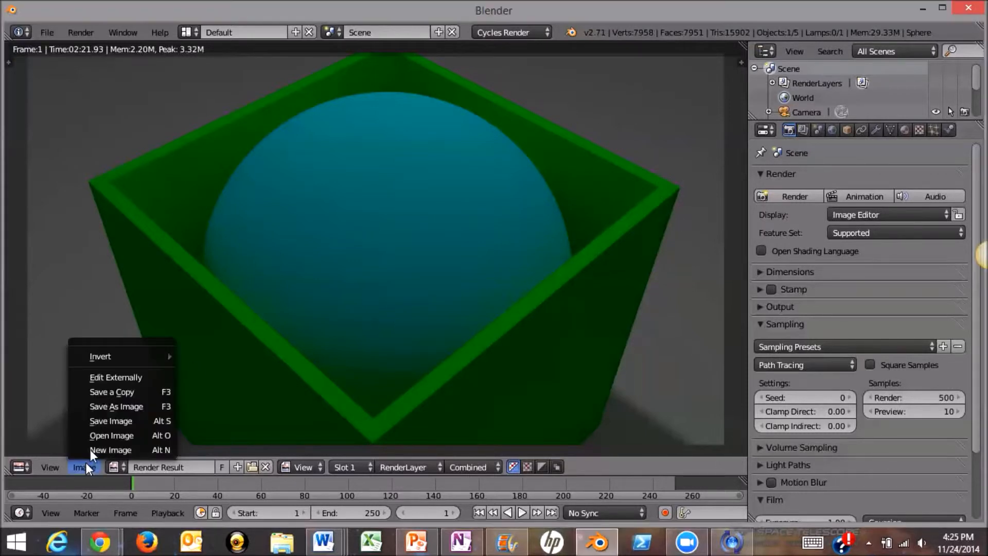
left_click(104, 406)
left_click(220, 88)
type("ball")
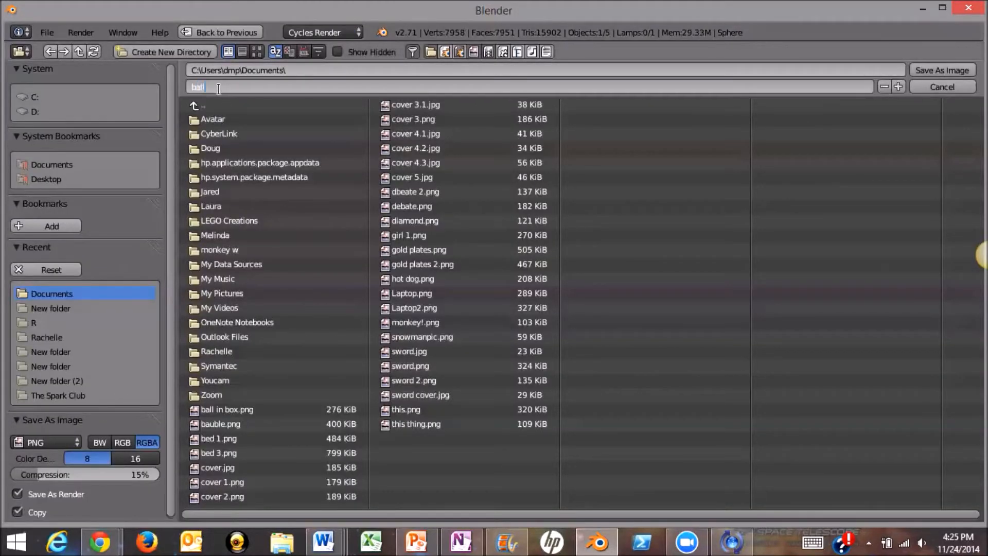
key("Return")
left_click(925, 72)
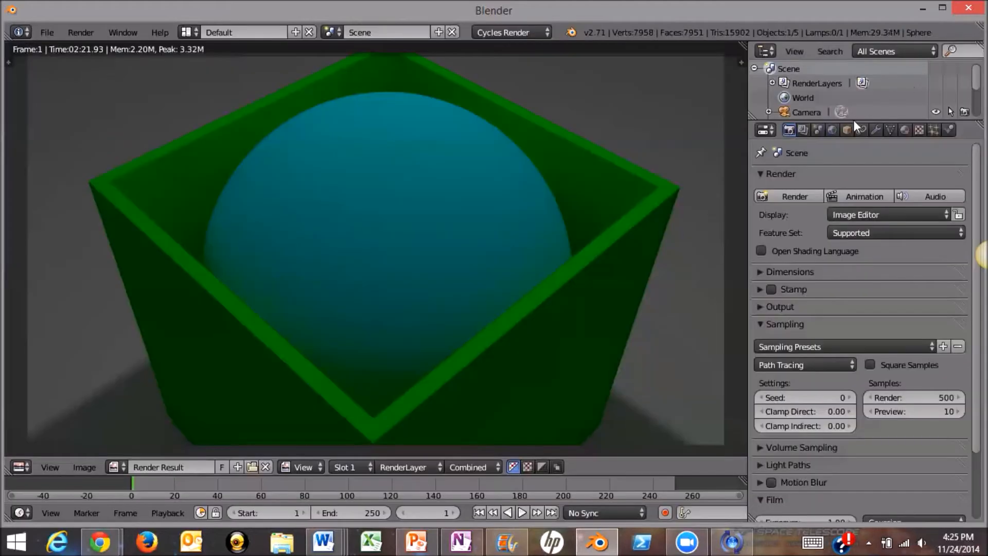
Return to the 3D view and save the project as "ball and box.blend" in the Documents folder
left_click(19, 467)
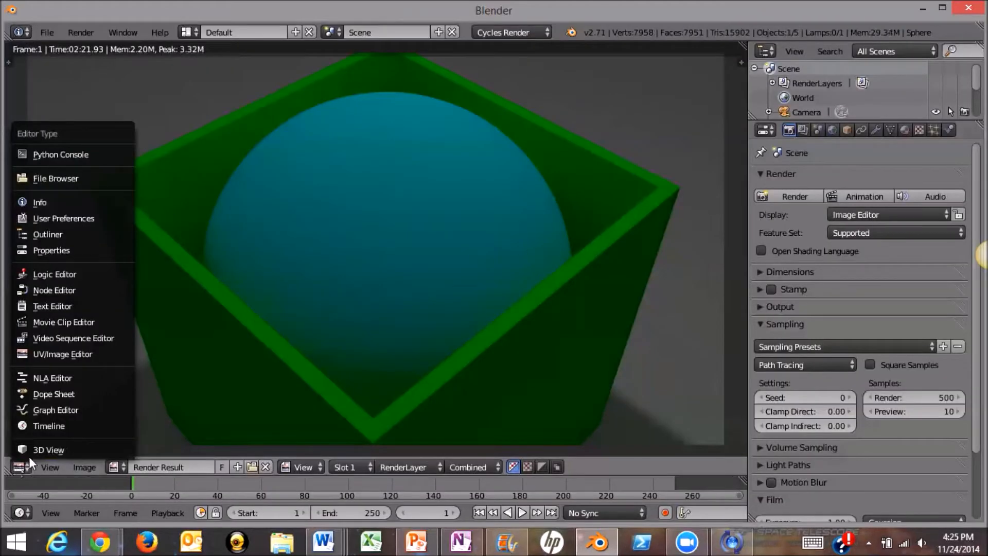
left_click(33, 451)
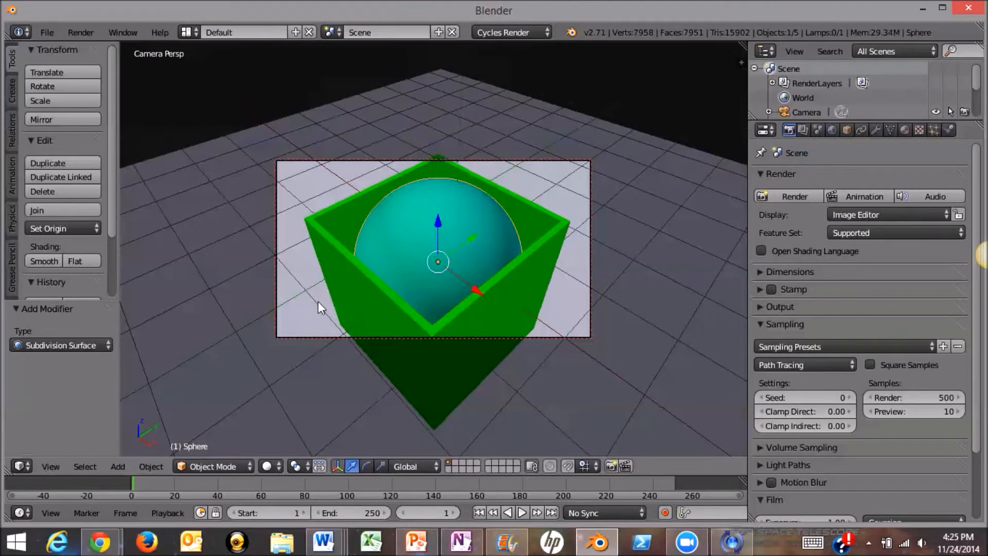
left_click(45, 33)
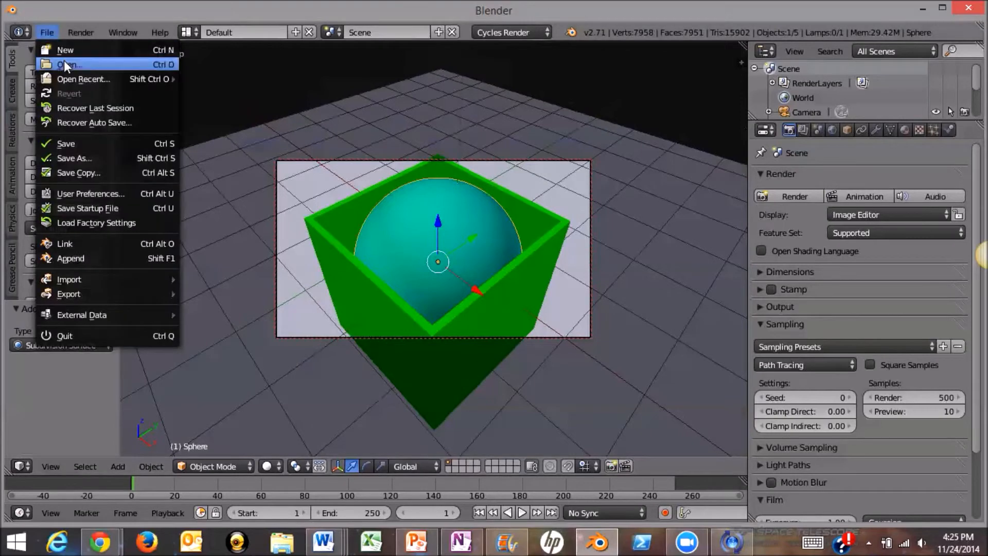
left_click(80, 147)
left_click(235, 88)
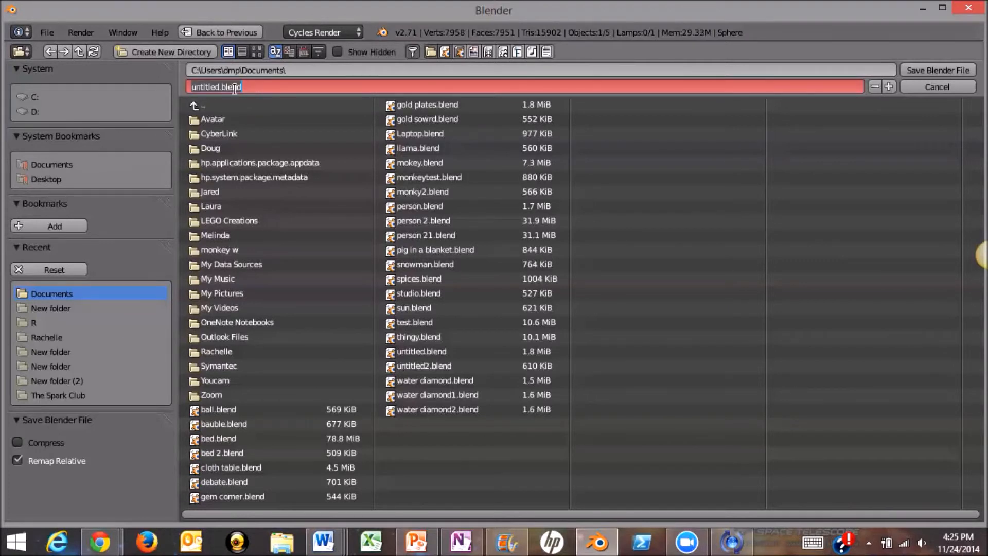
type("ball and box")
key("Return")
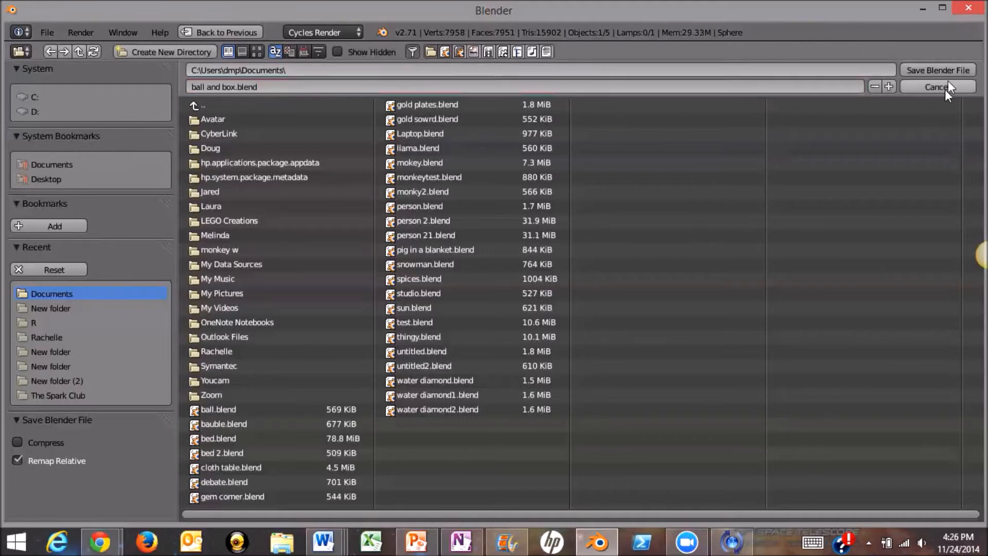
left_click(938, 70)
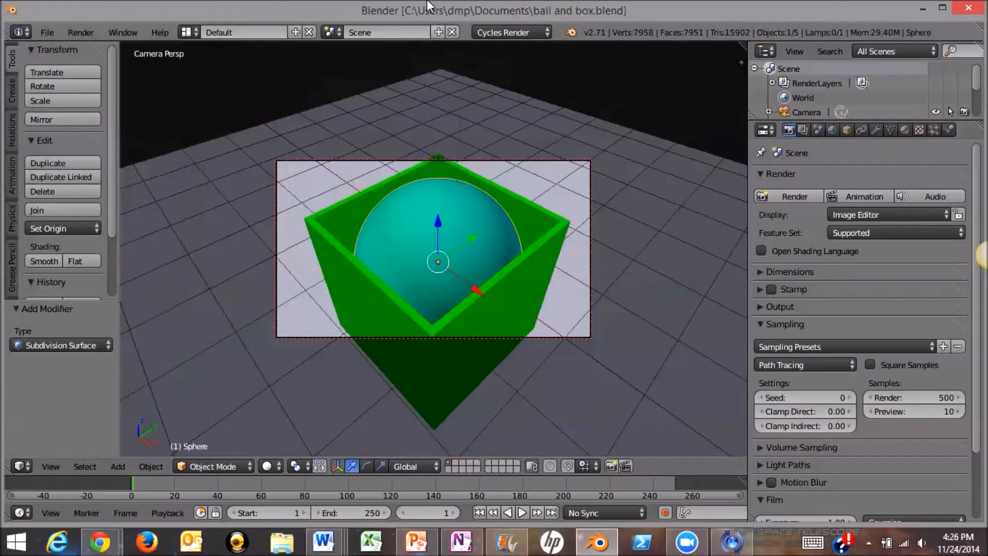